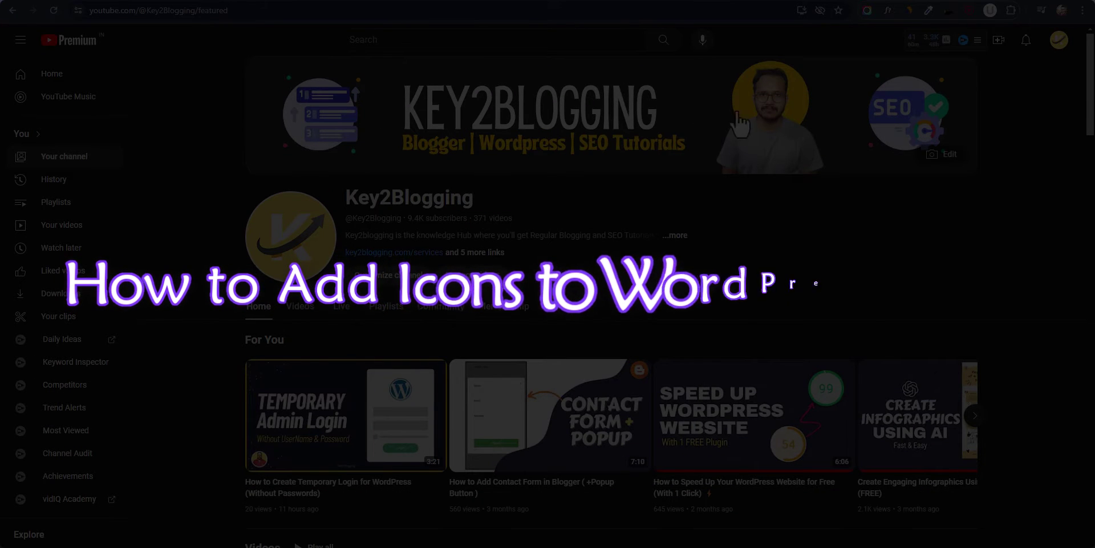
Scroll down the Caring Cloud Dashboard toward the Plugins entry in the admin sidebar
{"action": "scroll", "coordinate": [293, 427], "scroll_direction": "down", "scroll_amount": 3}
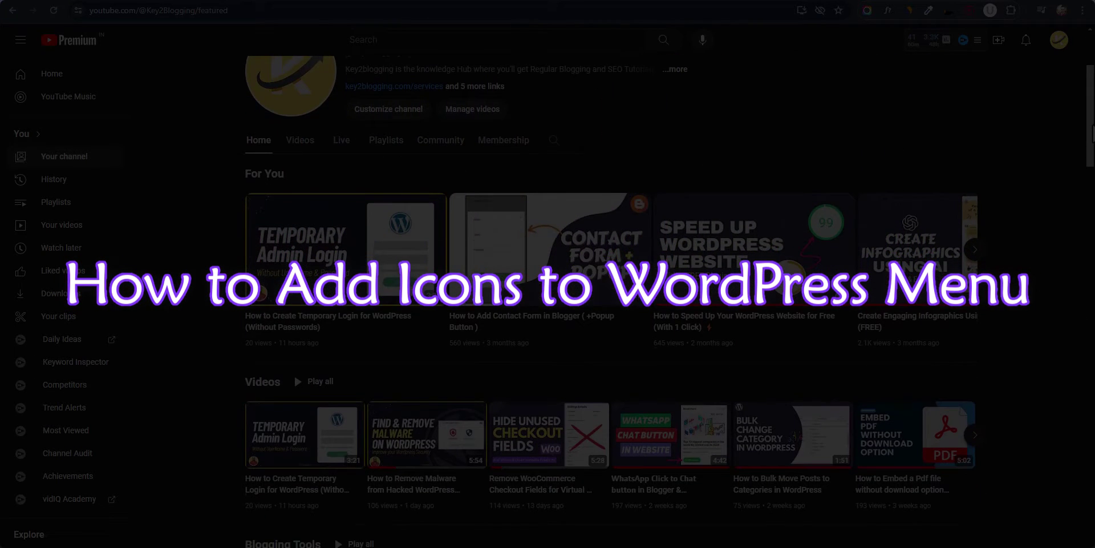
{"action": "scroll", "coordinate": [293, 372], "scroll_direction": "down", "scroll_amount": 2}
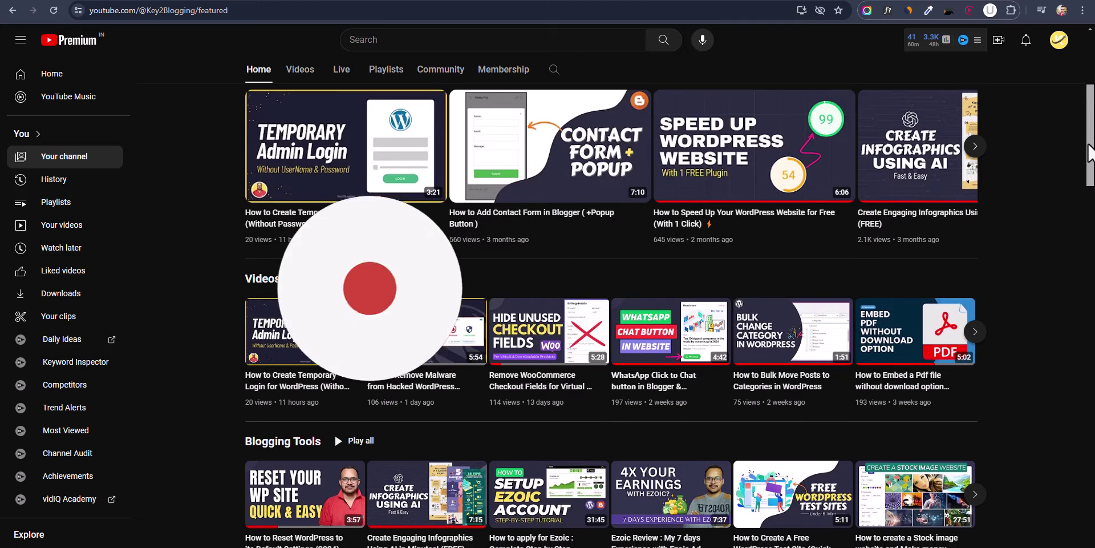
{"action": "left_click_drag", "start_coordinate": [1090, 153], "coordinate": [1090, 97]}
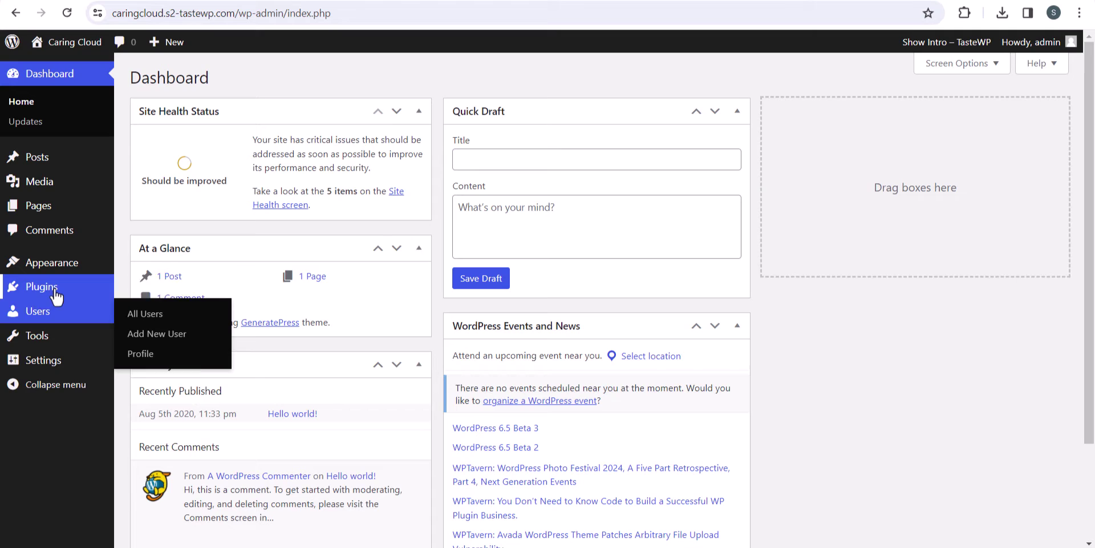
Search the plugin directory for 'menu icon' and install Menu Icons by ThemeIsle
{"action": "left_click", "coordinate": [142, 308]}
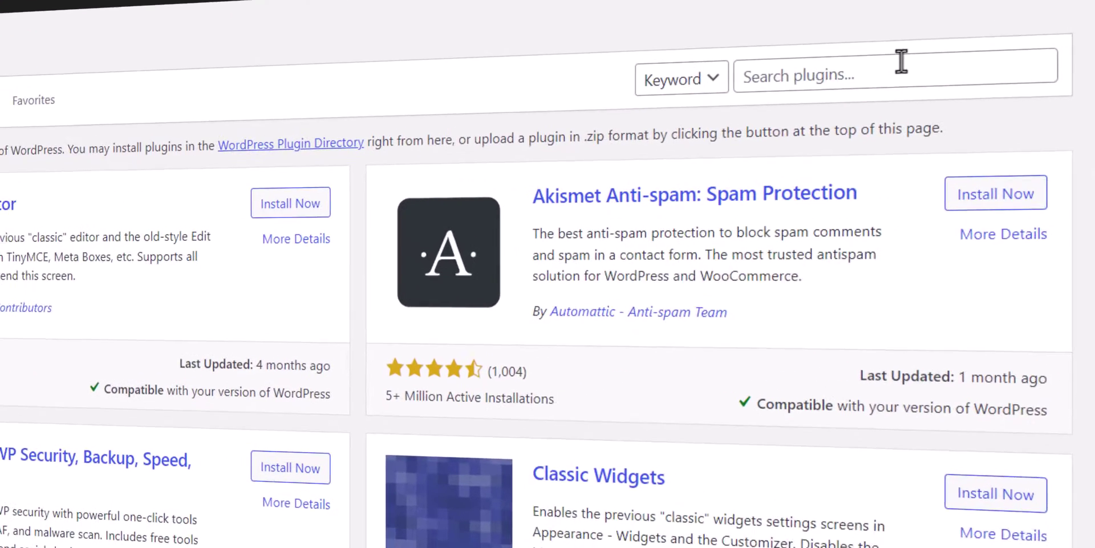
{"action": "left_click", "coordinate": [941, 114]}
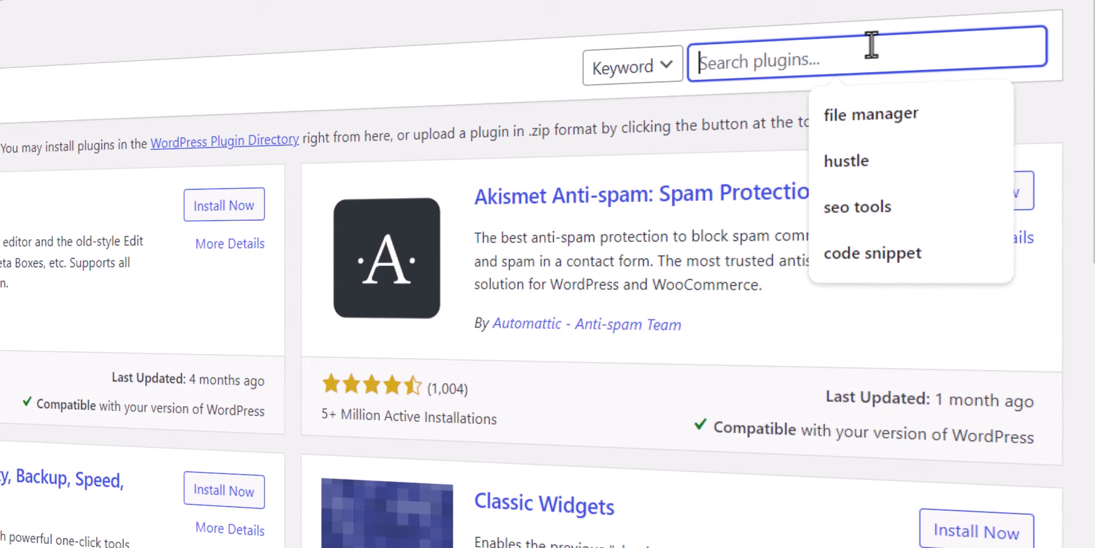
{"action": "type", "text": "menu i"}
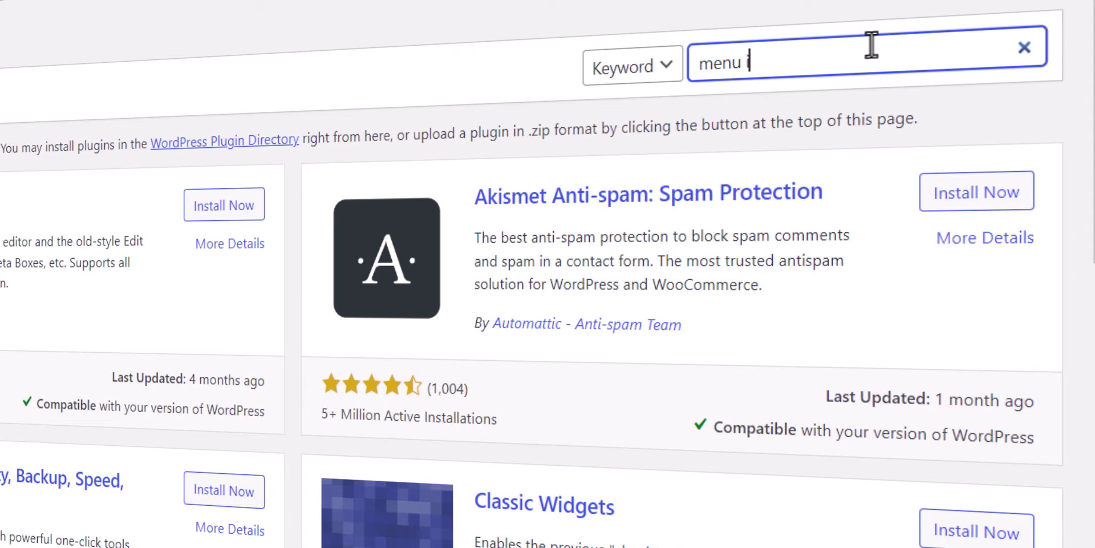
{"action": "type", "text": "con"}
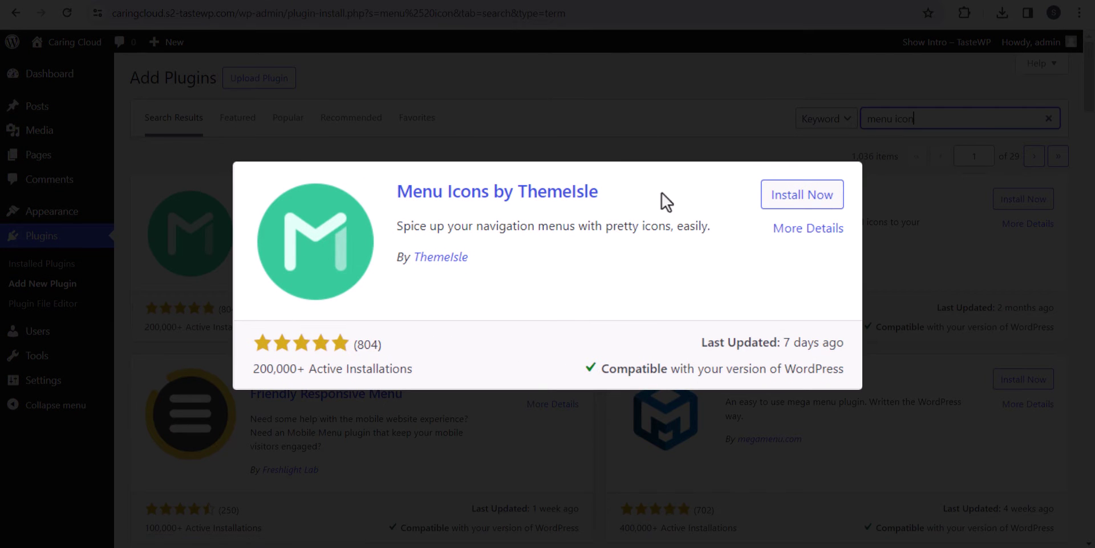
{"action": "left_click", "coordinate": [796, 201]}
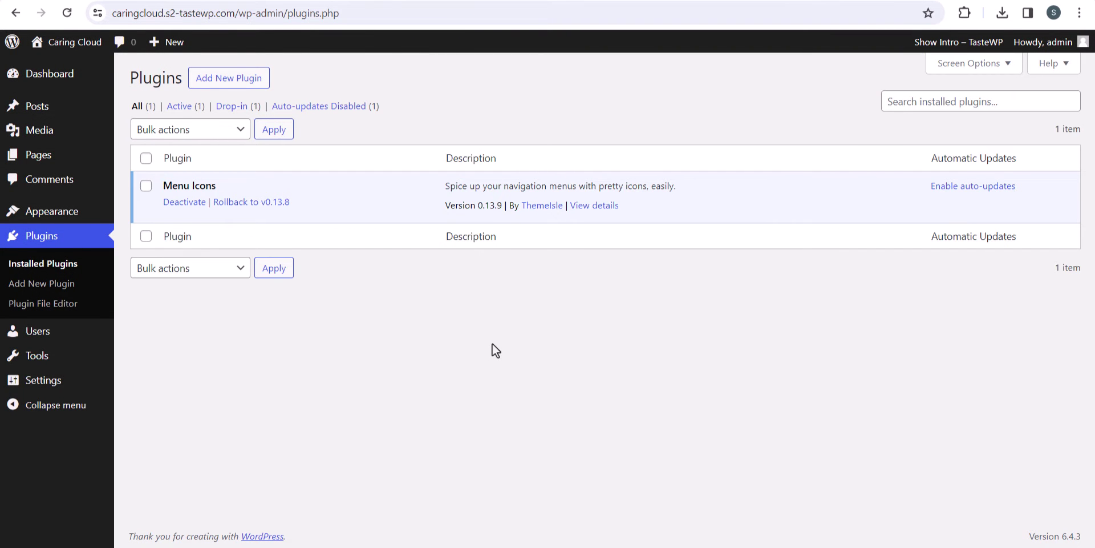
On Appearance > Menus, enable the Image and SVG icon types in Menu Icons Settings and save
{"action": "mouse_move", "coordinate": [48, 218]}
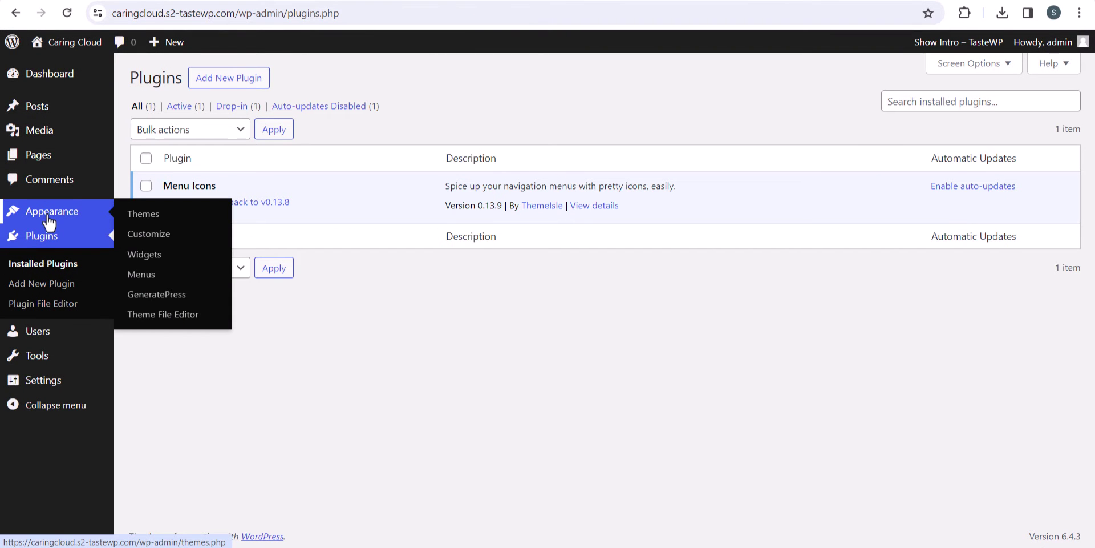
{"action": "left_click", "coordinate": [156, 276]}
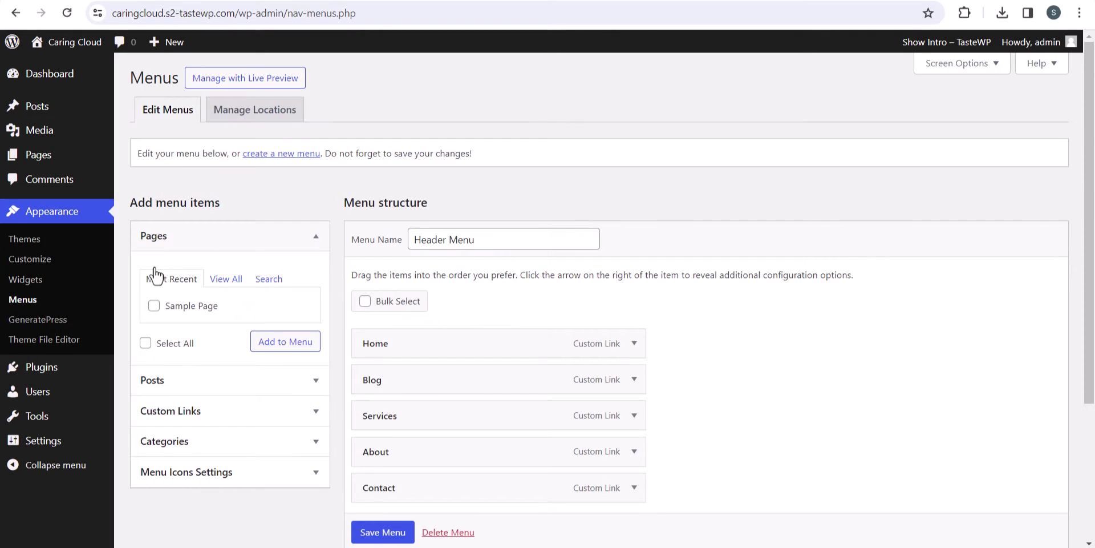
{"action": "left_click", "coordinate": [277, 474]}
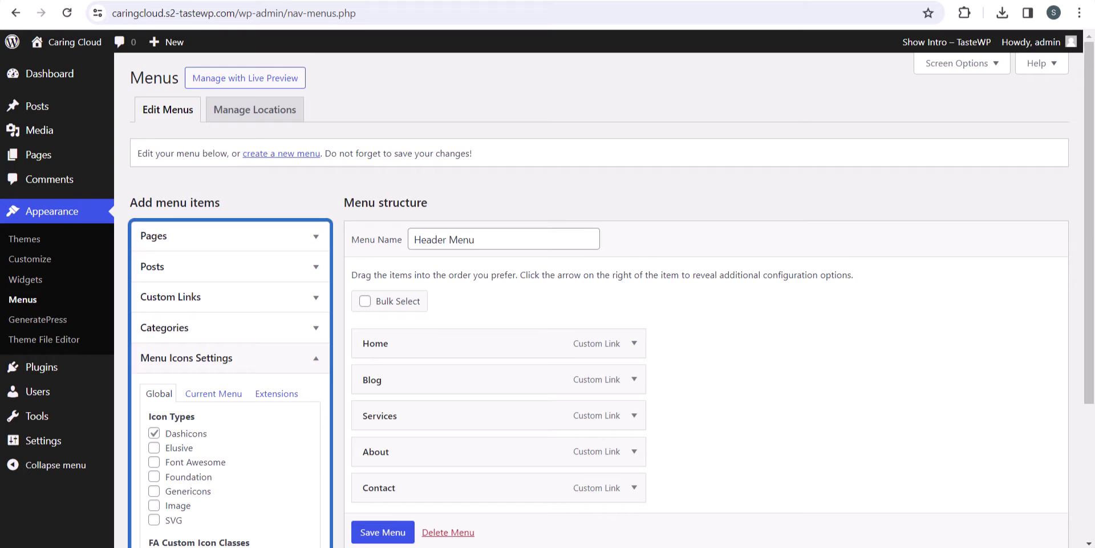
{"action": "scroll", "coordinate": [743, 327], "scroll_direction": "down", "scroll_amount": 3}
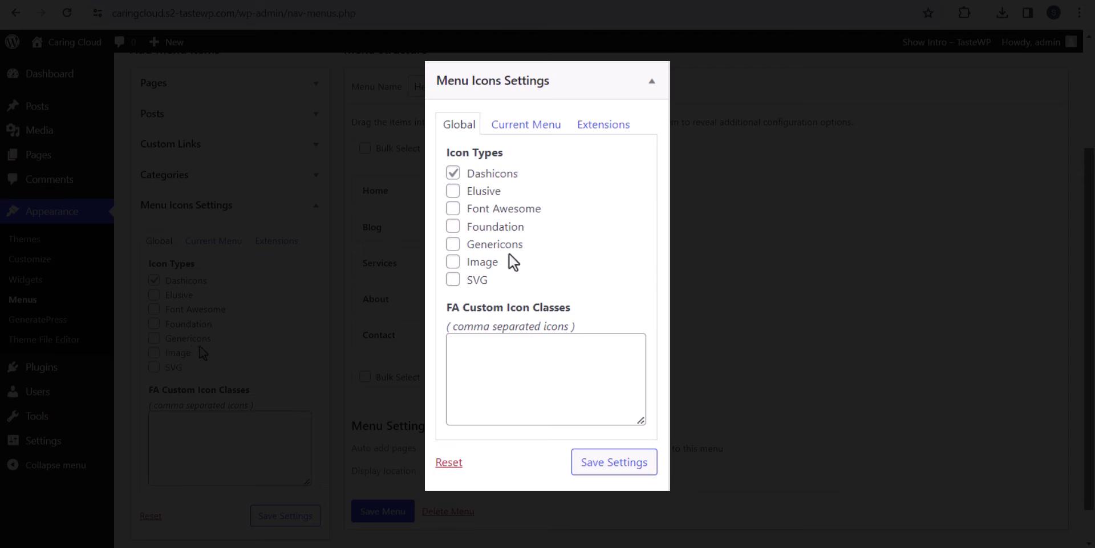
{"action": "left_click", "coordinate": [154, 366]}
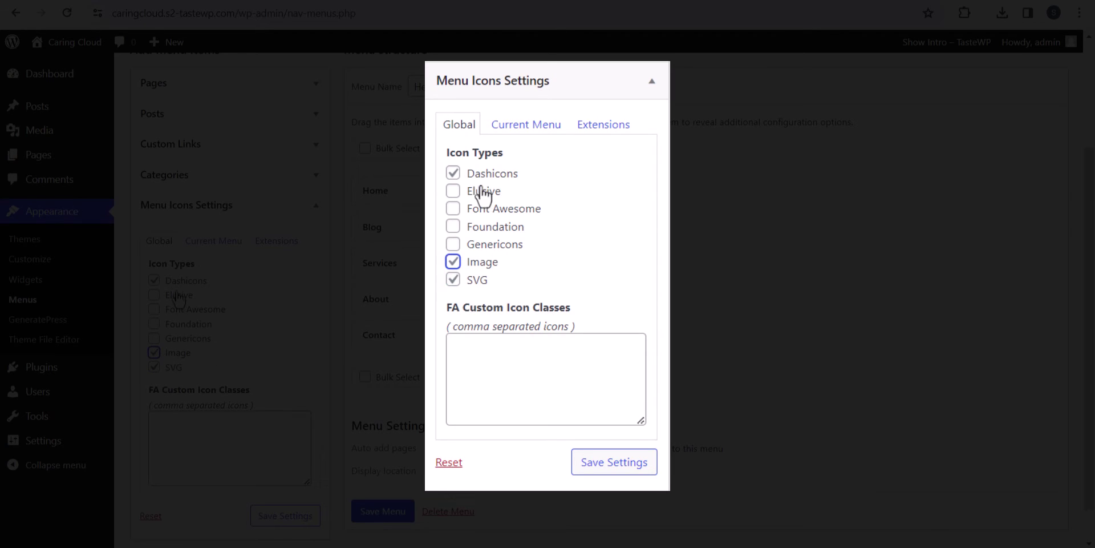
{"action": "left_click", "coordinate": [279, 519]}
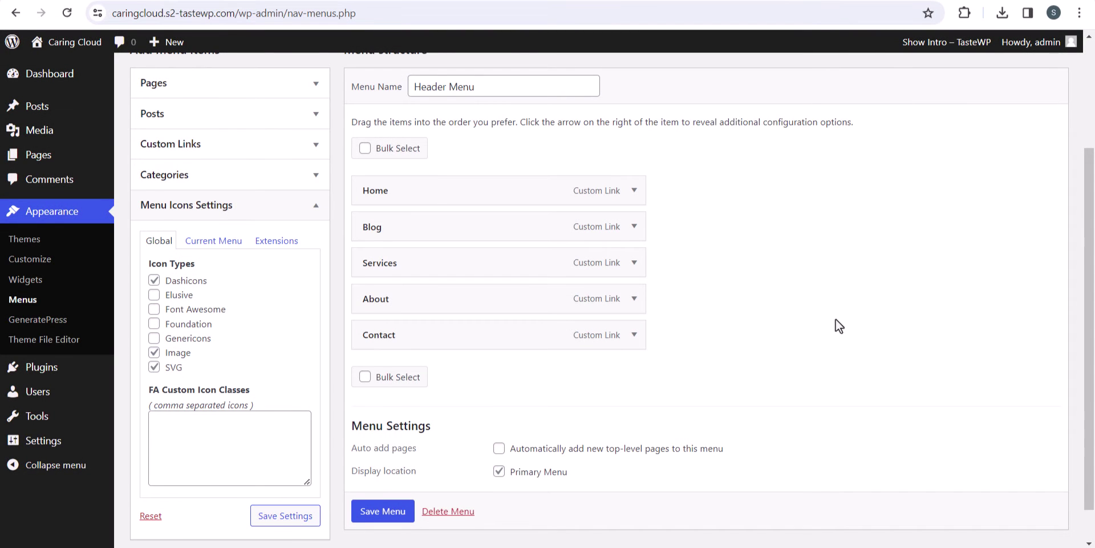
Expand the Home menu item and scroll through its Dashicons picker grid
{"action": "left_click", "coordinate": [635, 191]}
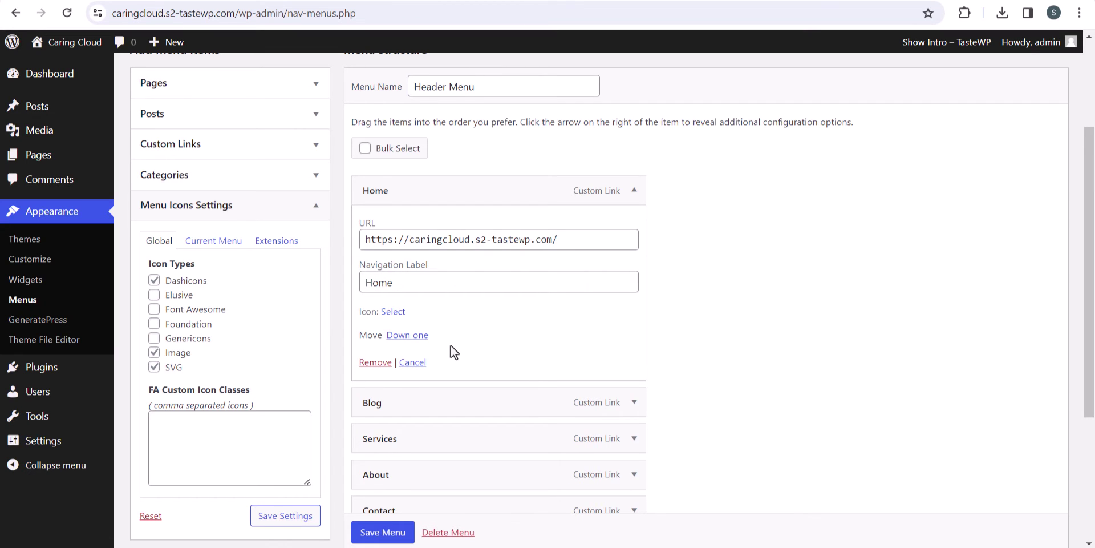
{"action": "left_click", "coordinate": [392, 312]}
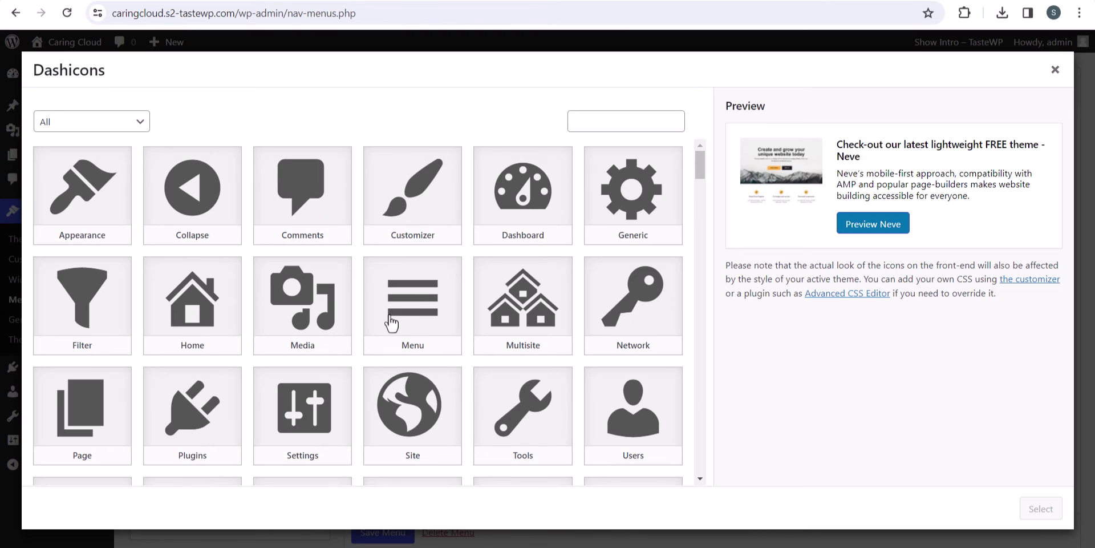
{"action": "left_click_drag", "start_coordinate": [700, 166], "coordinate": [706, 471]}
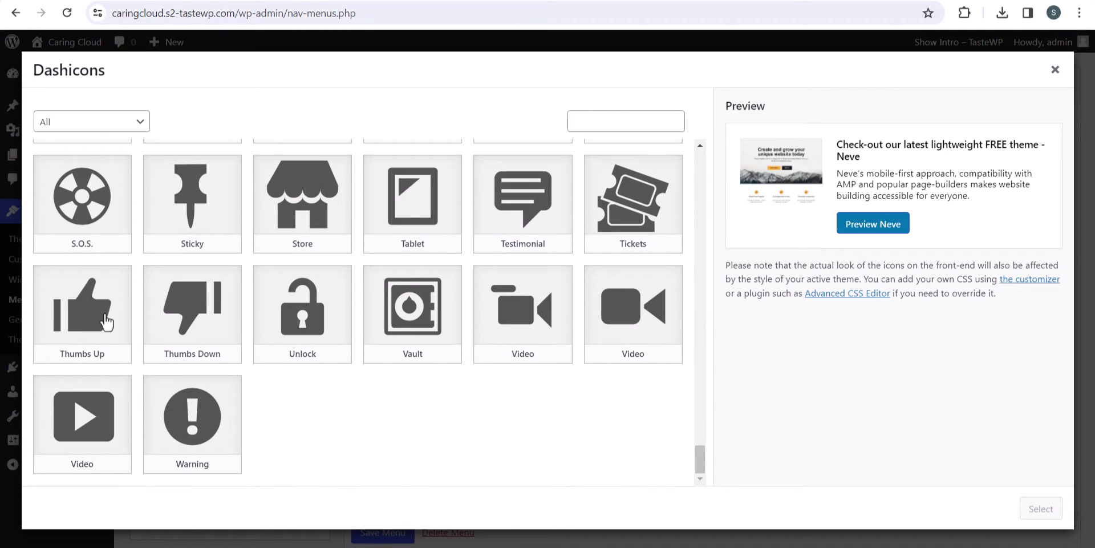
Browse the Post Formats, Internal/Products, Media and Misc./Post Types icon categories, then show all again
{"action": "left_click", "coordinate": [90, 128]}
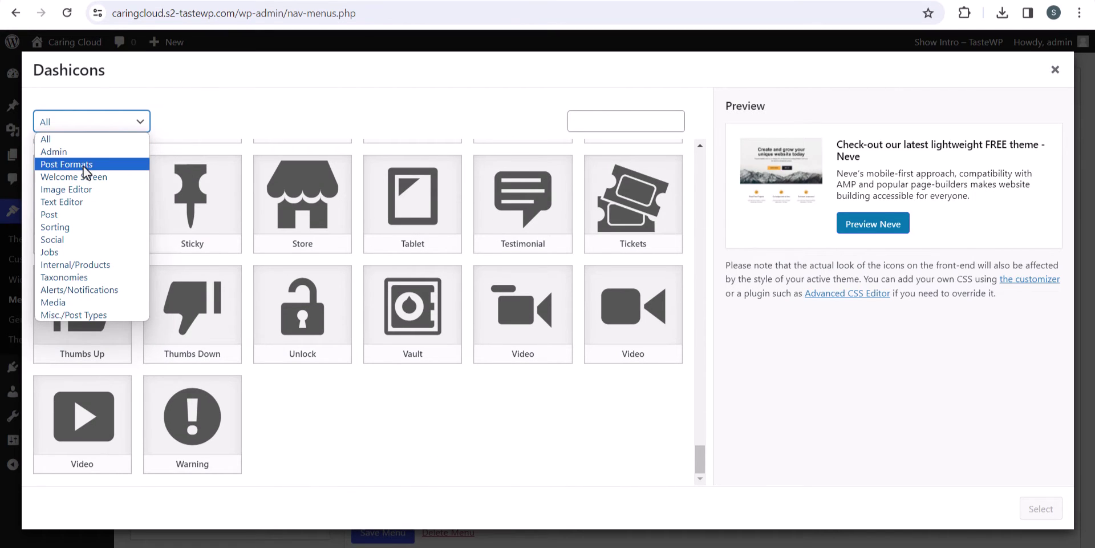
{"action": "left_click", "coordinate": [83, 165]}
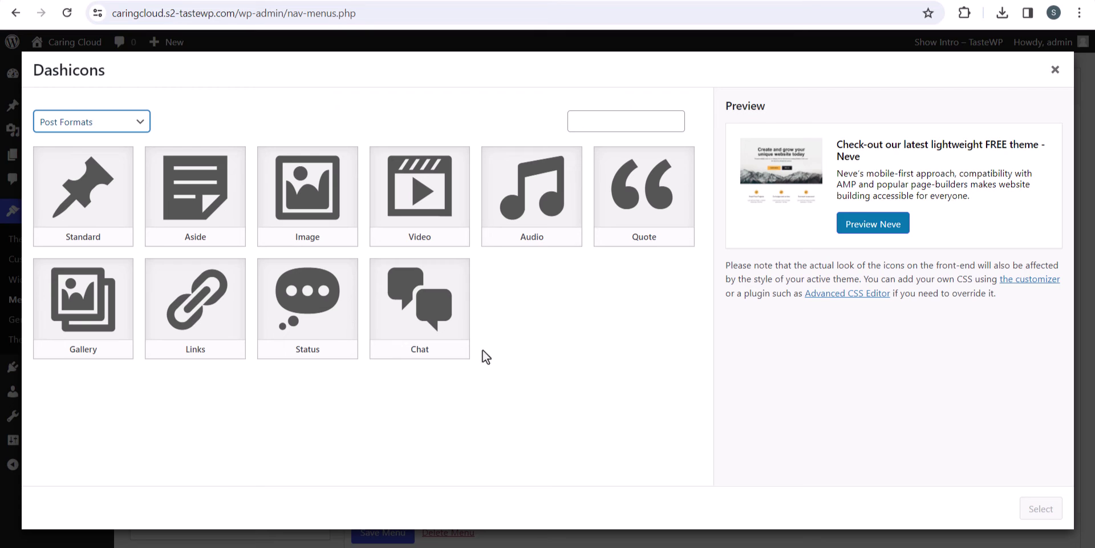
{"action": "left_click", "coordinate": [121, 128]}
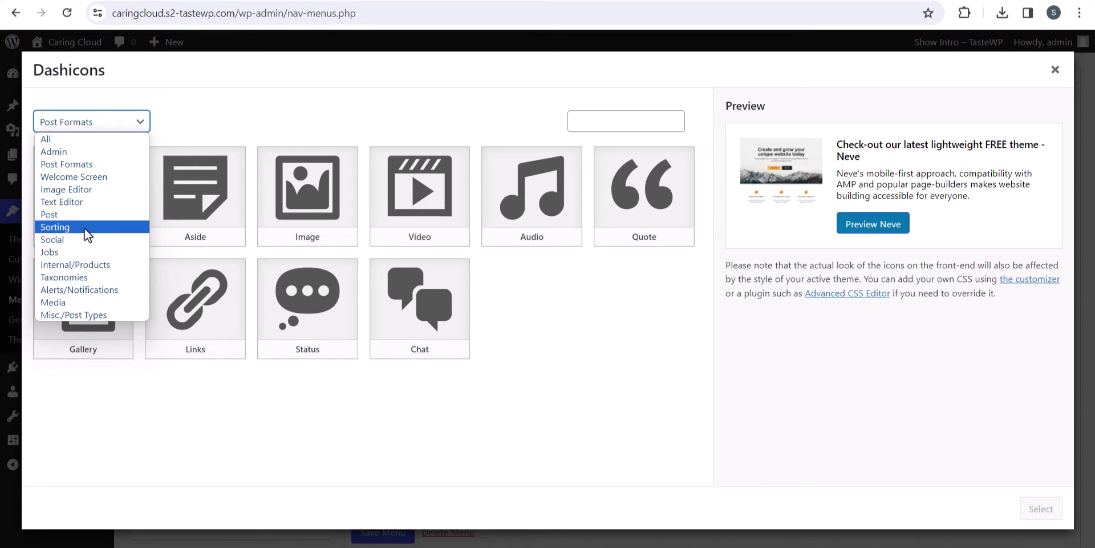
{"action": "left_click", "coordinate": [77, 267]}
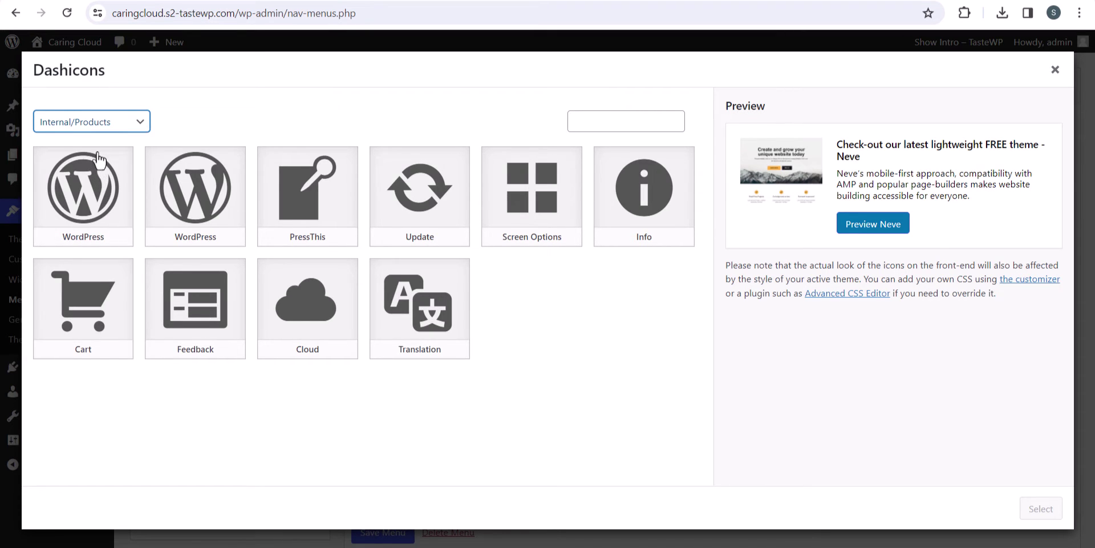
{"action": "left_click", "coordinate": [114, 128]}
{"action": "left_click", "coordinate": [70, 302]}
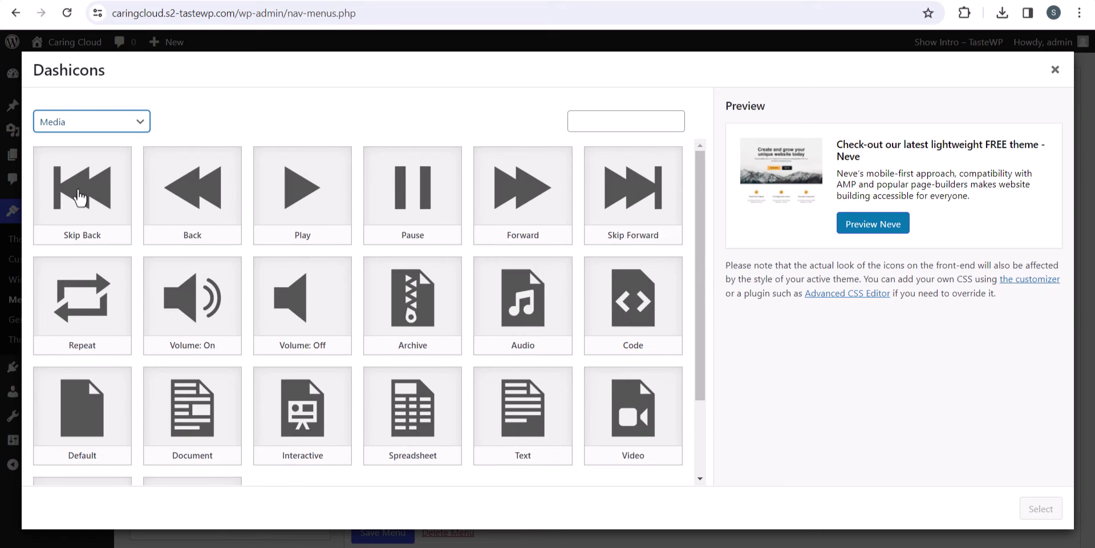
{"action": "left_click", "coordinate": [104, 128]}
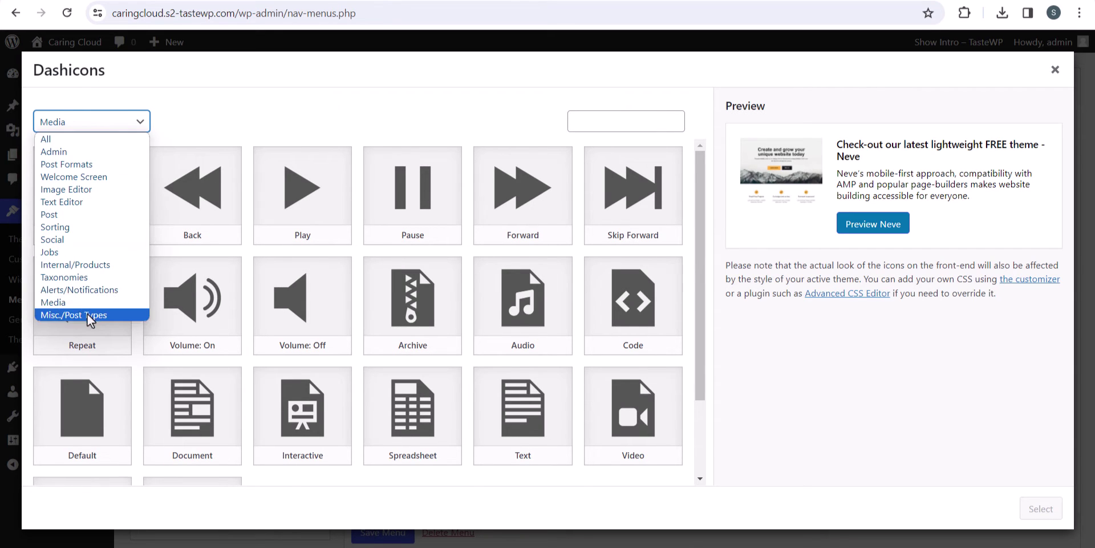
{"action": "left_click", "coordinate": [88, 313]}
{"action": "scroll", "coordinate": [450, 397], "scroll_direction": "down", "scroll_amount": 5}
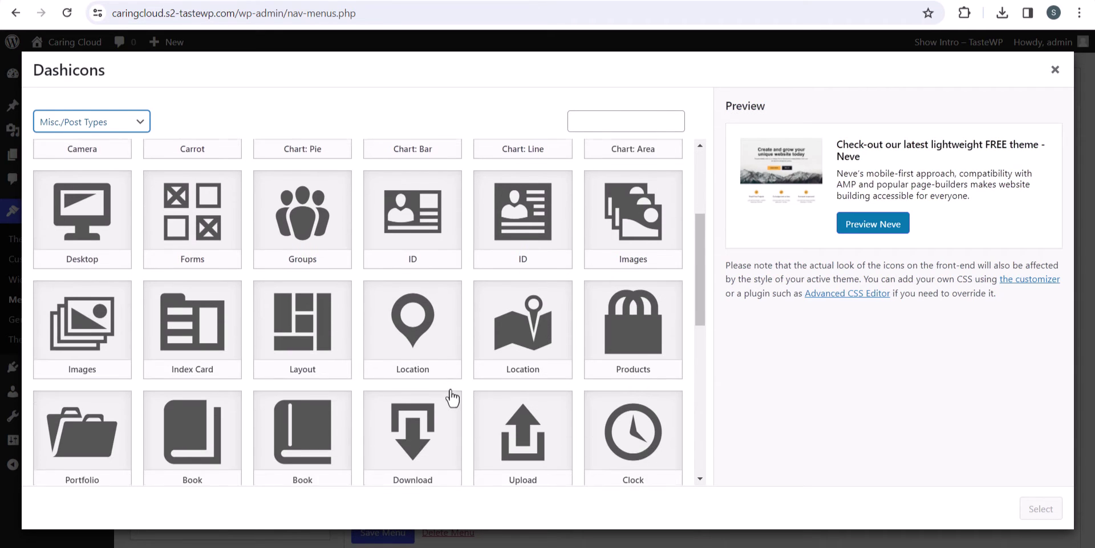
{"action": "scroll", "coordinate": [453, 398], "scroll_direction": "down", "scroll_amount": 6}
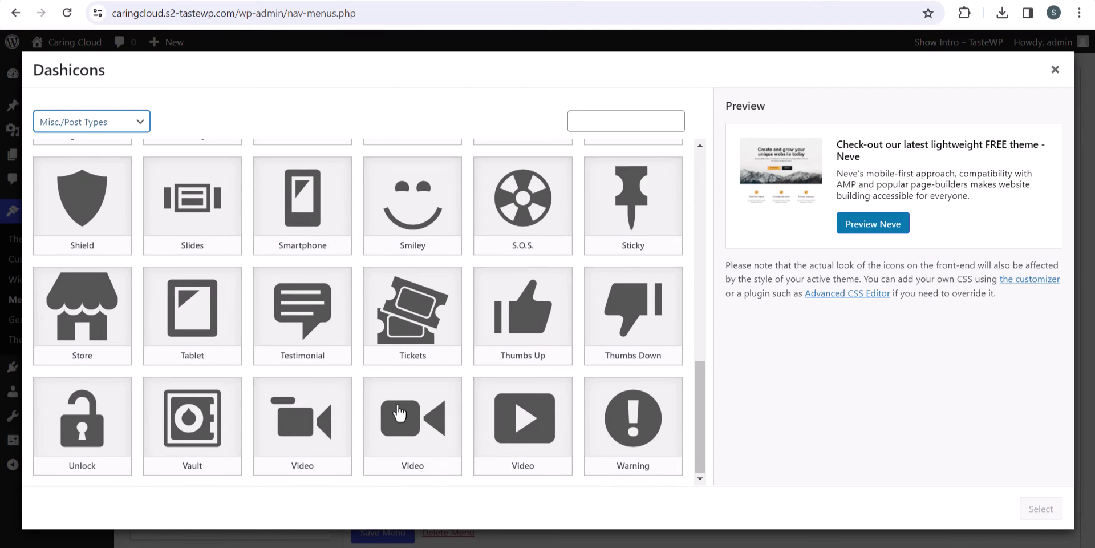
{"action": "scroll", "coordinate": [398, 413], "scroll_direction": "up", "scroll_amount": 11}
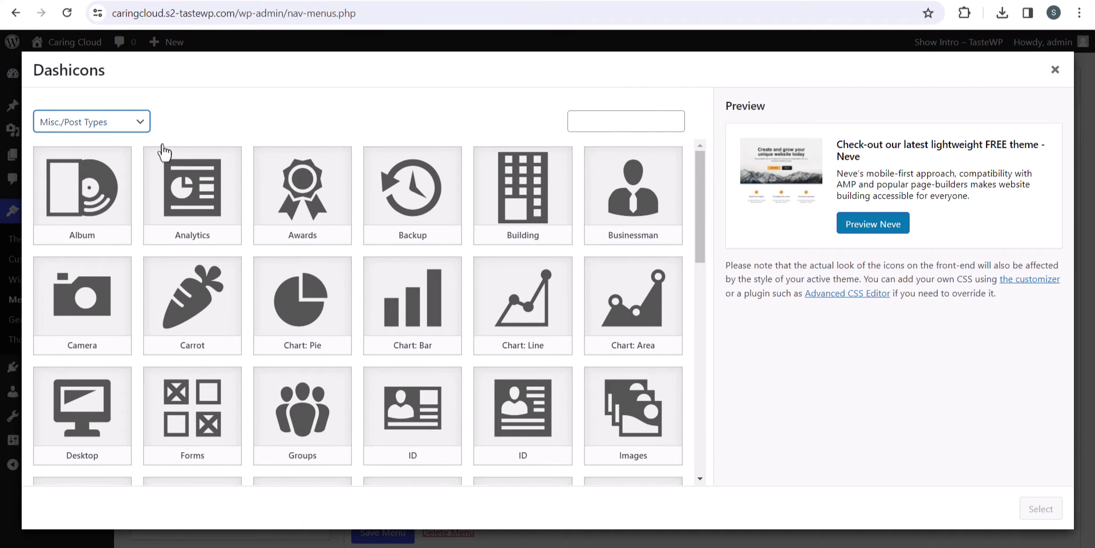
{"action": "left_click", "coordinate": [80, 127]}
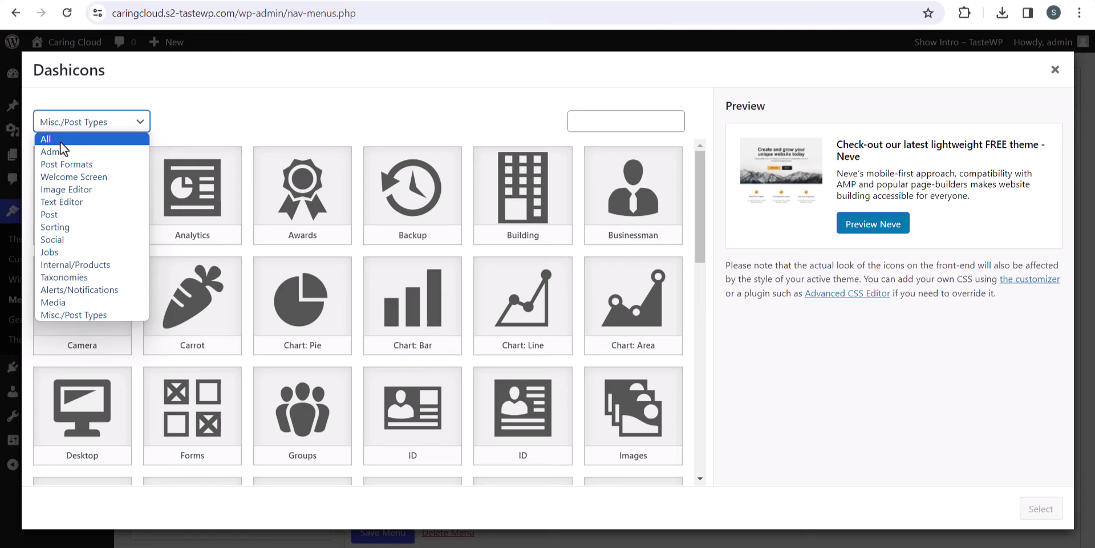
{"action": "left_click", "coordinate": [57, 140]}
Search 'home' and apply the house Dashicon to the Home menu item
{"action": "left_click", "coordinate": [604, 122]}
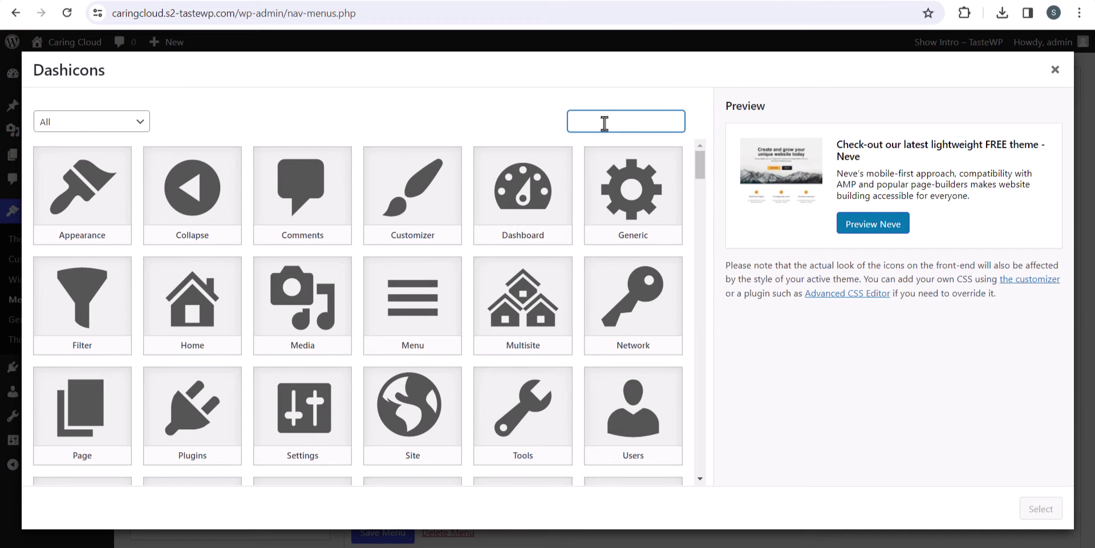
{"action": "type", "text": "home"}
{"action": "left_click", "coordinate": [55, 242]}
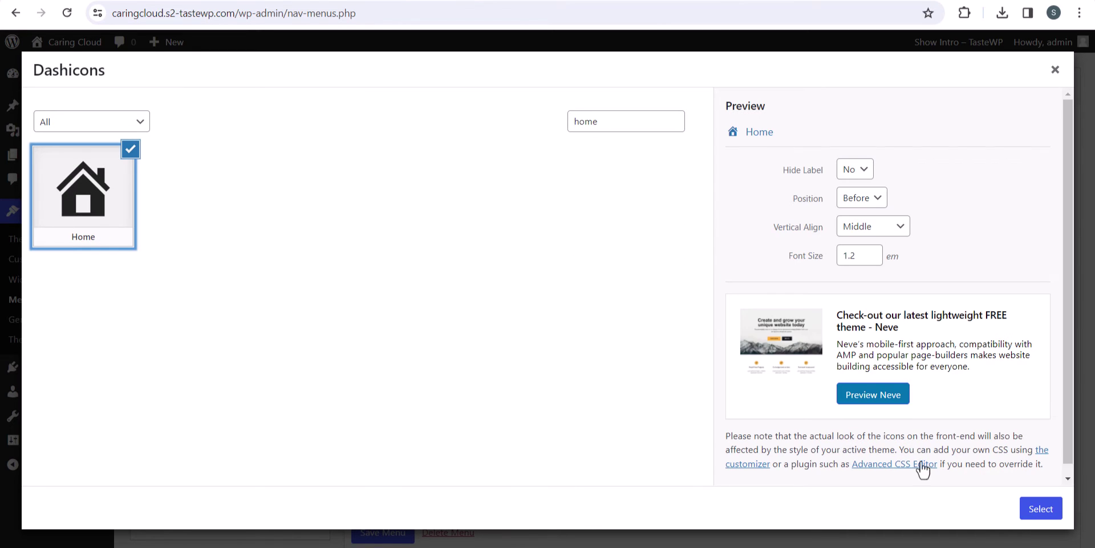
{"action": "left_click", "coordinate": [1034, 506]}
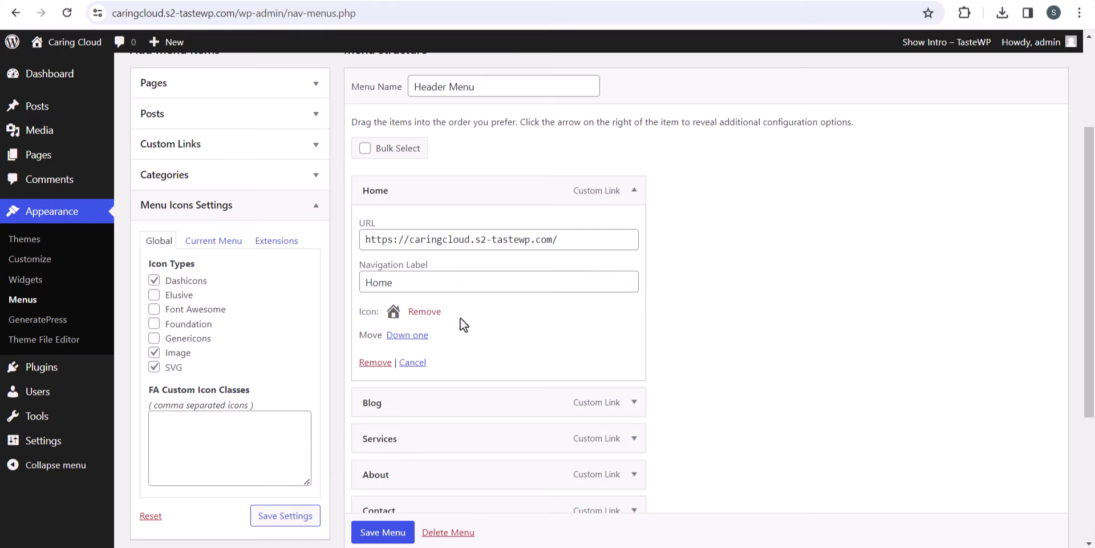
{"action": "left_click", "coordinate": [633, 201]}
Give the Blog menu item the Write Blog Dashicon
{"action": "left_click", "coordinate": [633, 227]}
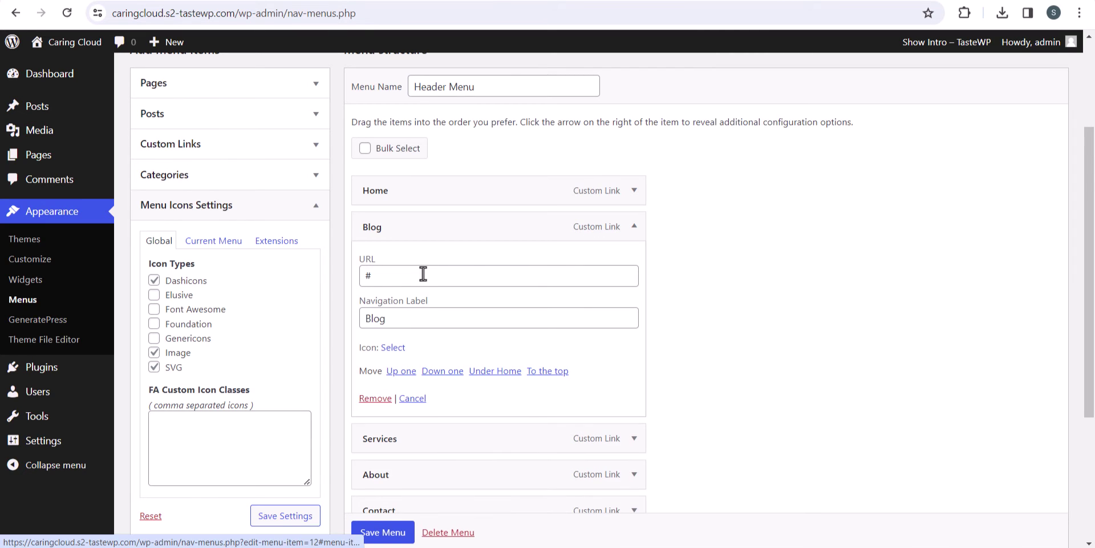
{"action": "left_click", "coordinate": [393, 347]}
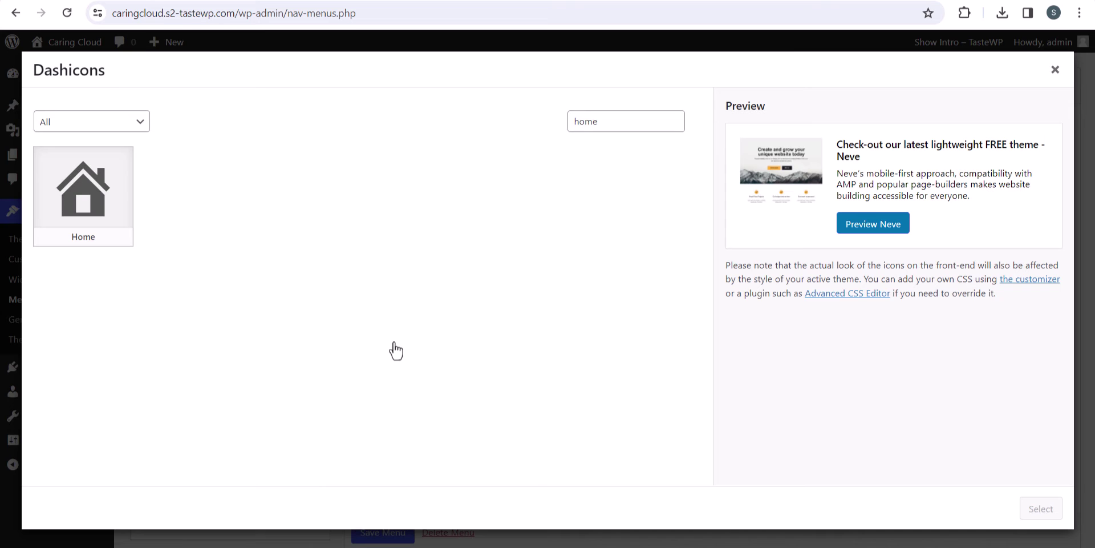
{"action": "type", "text": "blog"}
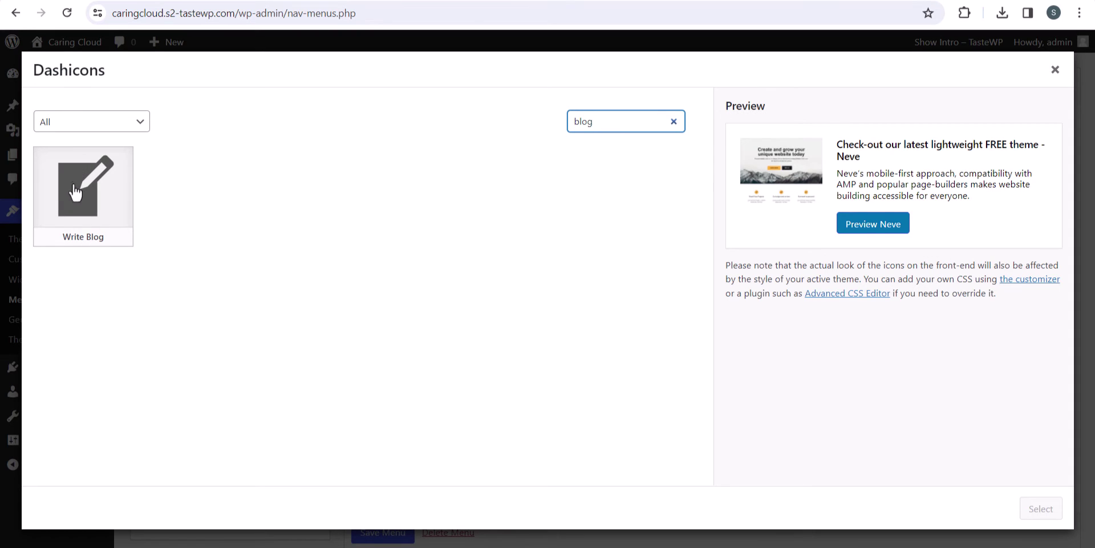
{"action": "left_click", "coordinate": [70, 186]}
{"action": "left_click", "coordinate": [1040, 508]}
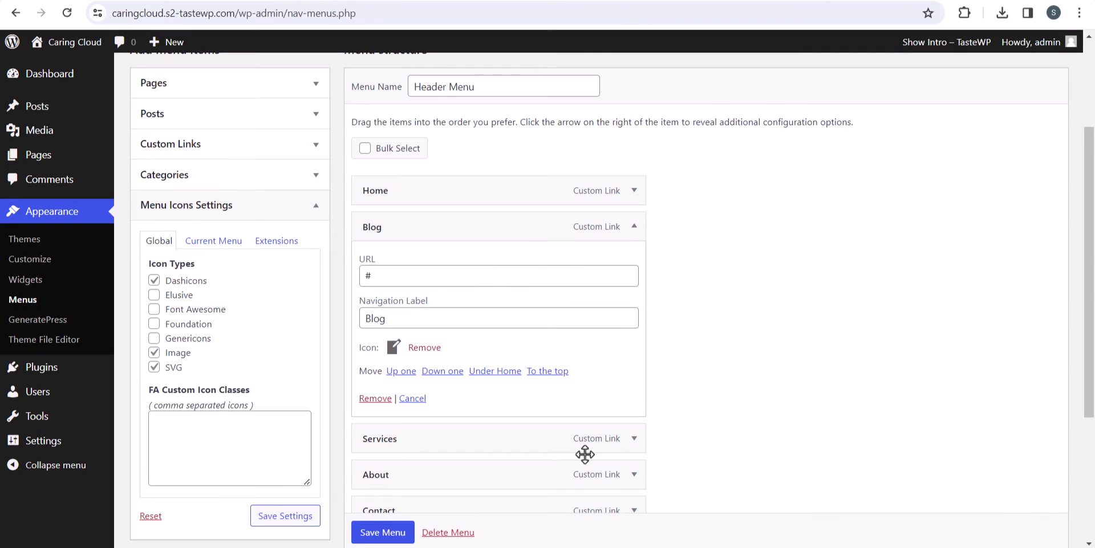
Search 'service' and give the Services menu item the Tools wrench Dashicon
{"action": "left_click", "coordinate": [634, 438]}
{"action": "scroll", "coordinate": [749, 402], "scroll_direction": "down", "scroll_amount": 5}
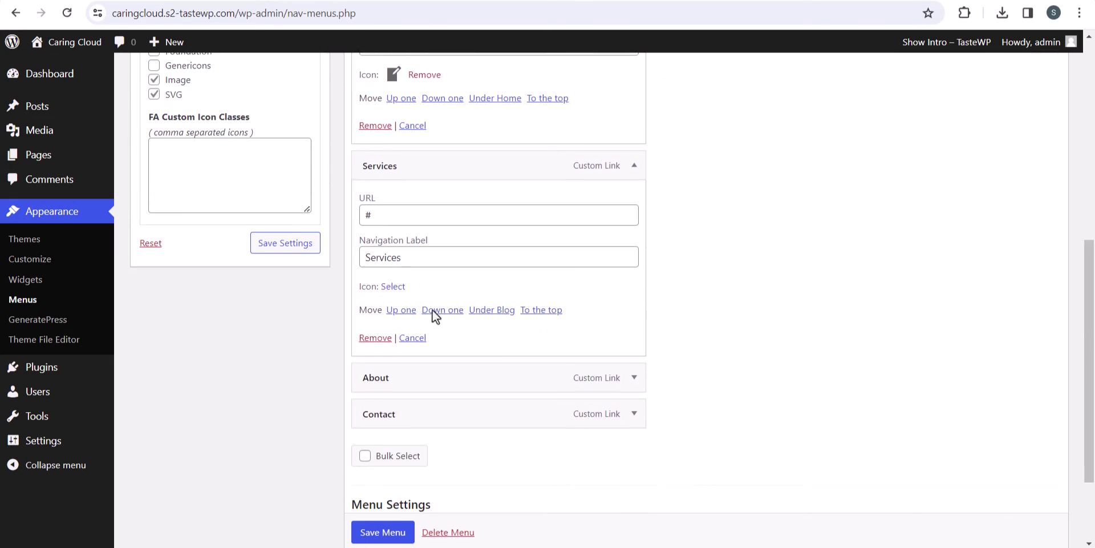
{"action": "left_click", "coordinate": [433, 310]}
{"action": "triple_click", "coordinate": [641, 127]}
{"action": "type", "text": "service"}
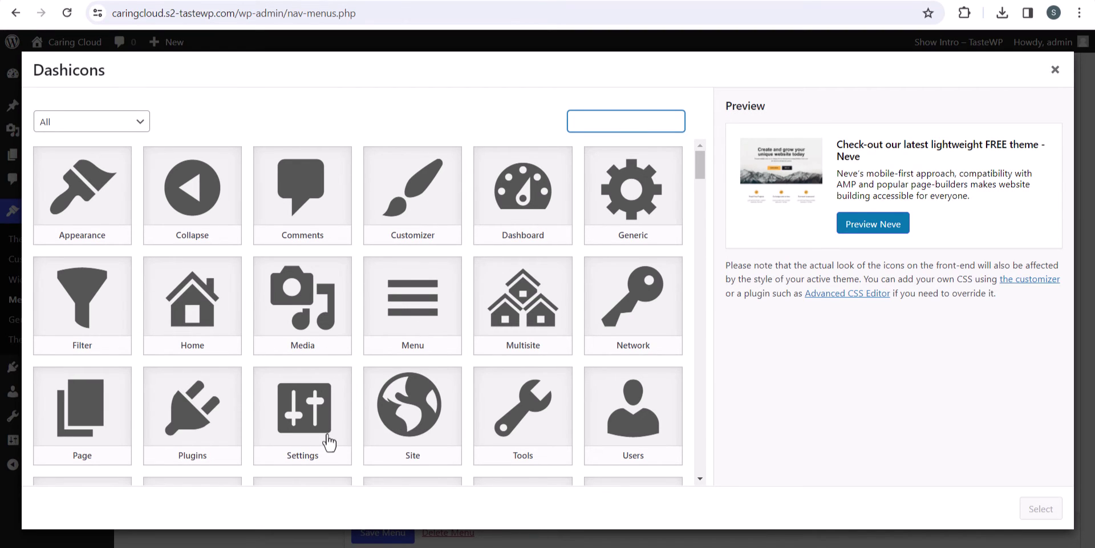
{"action": "left_click", "coordinate": [541, 415]}
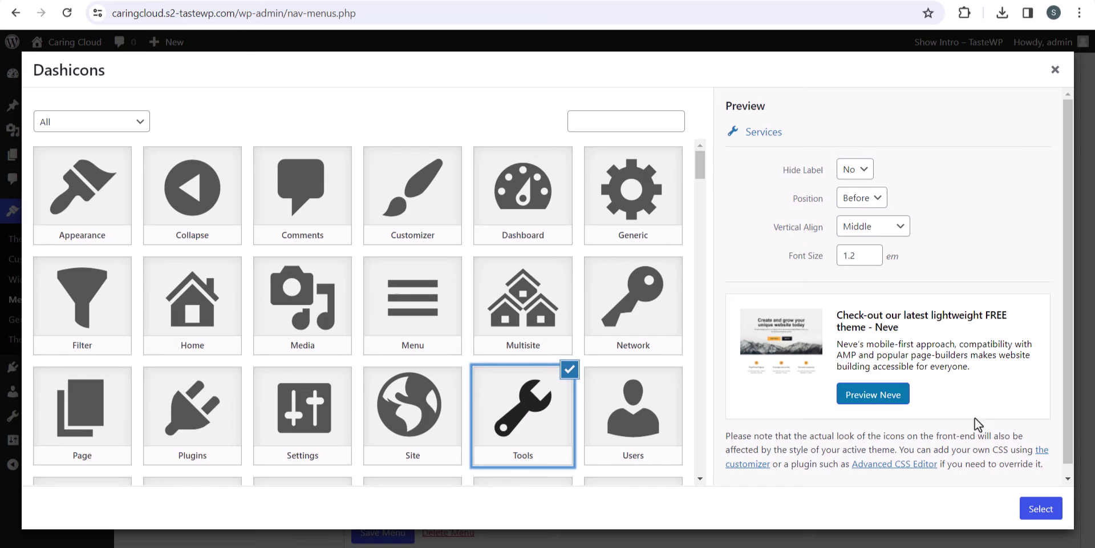
{"action": "left_click", "coordinate": [1041, 508]}
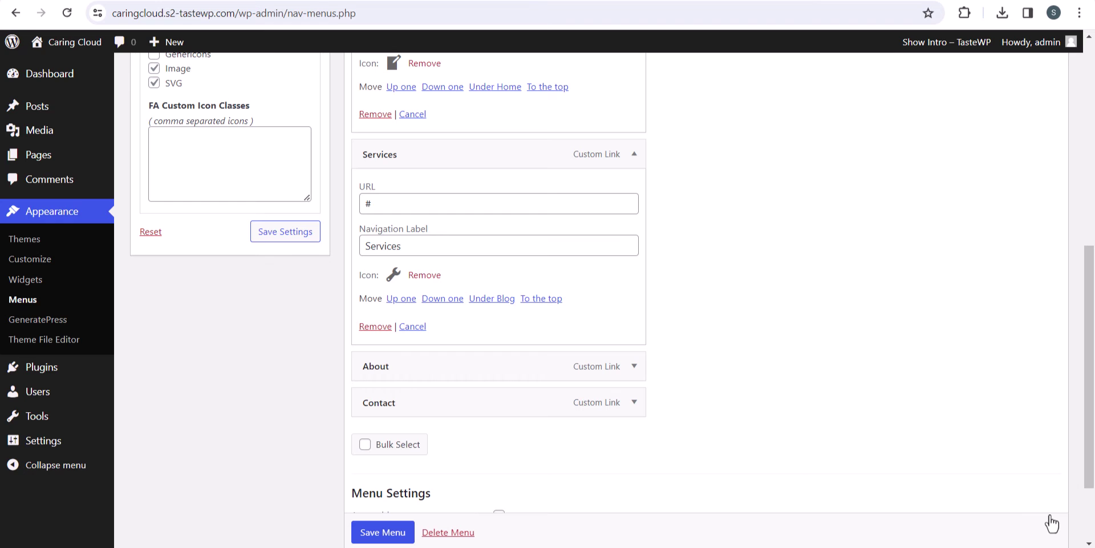
Give the About menu item the Users Dashicon
{"action": "left_click", "coordinate": [634, 368]}
{"action": "scroll", "coordinate": [570, 365], "scroll_direction": "down", "scroll_amount": 2}
{"action": "scroll", "coordinate": [545, 356], "scroll_direction": "down", "scroll_amount": 1}
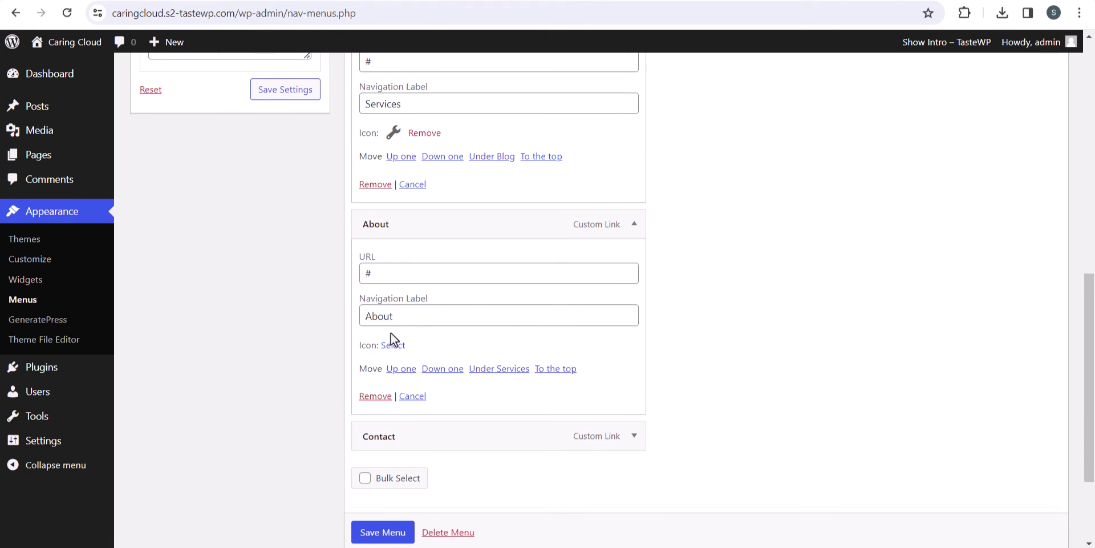
{"action": "left_click", "coordinate": [391, 345]}
{"action": "left_click", "coordinate": [649, 421]}
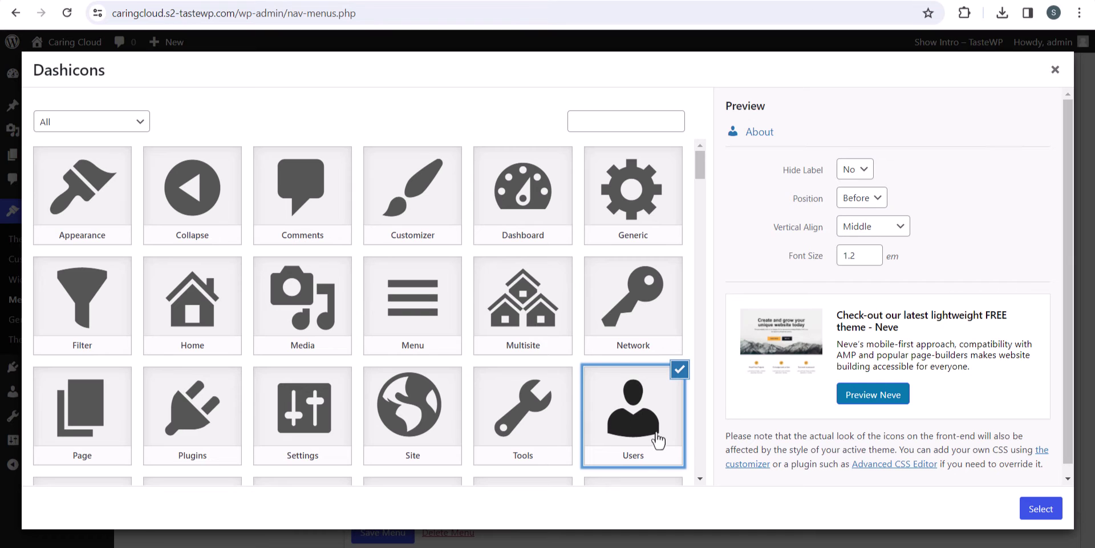
{"action": "scroll", "coordinate": [655, 447], "scroll_direction": "down", "scroll_amount": 1}
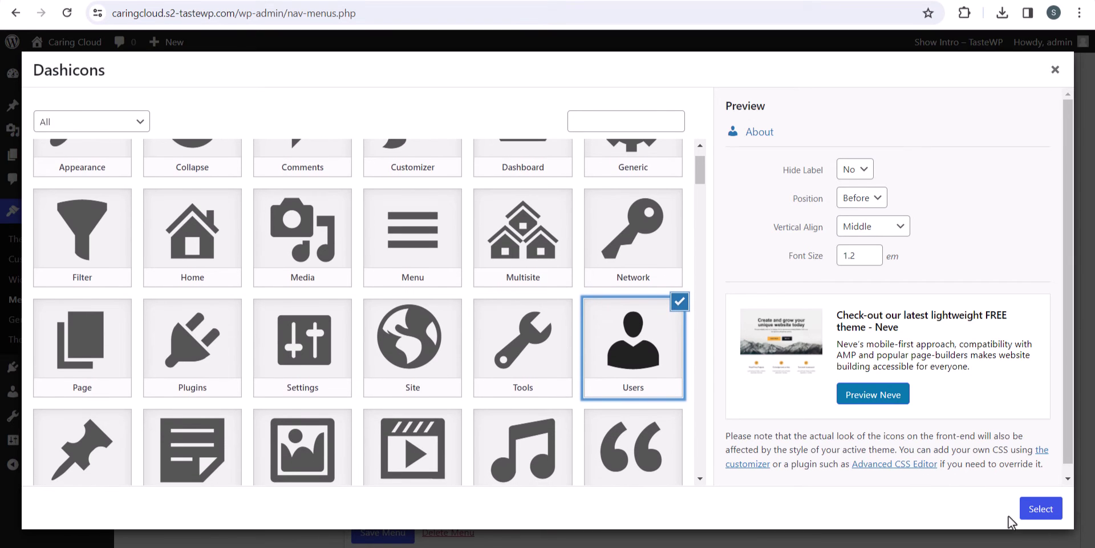
{"action": "left_click", "coordinate": [1033, 513]}
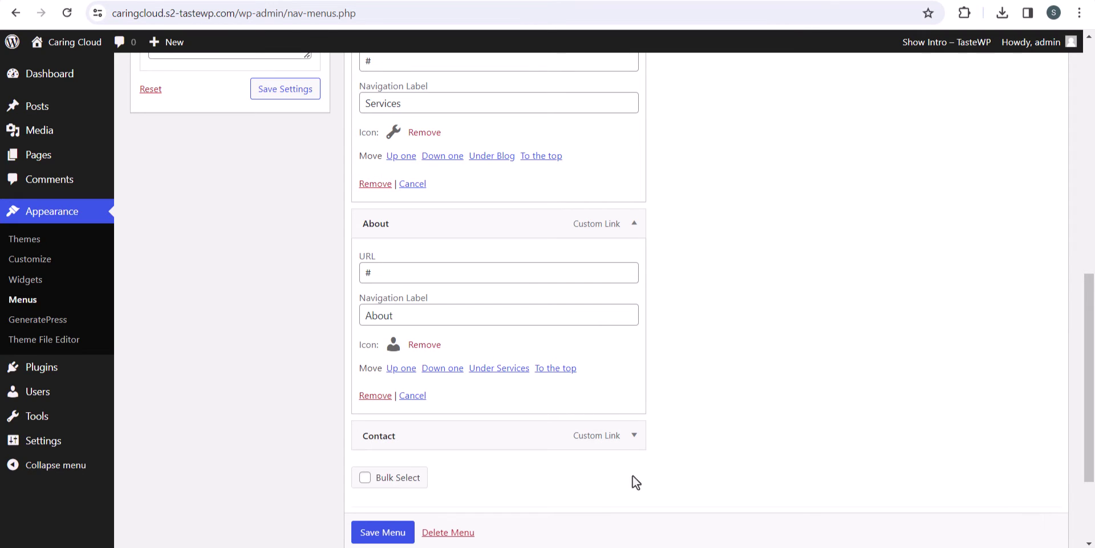
Give the Contact menu item the Chat speech-bubble Dashicon and collapse its settings
{"action": "left_click", "coordinate": [634, 435]}
{"action": "scroll", "coordinate": [472, 410], "scroll_direction": "down", "scroll_amount": 5}
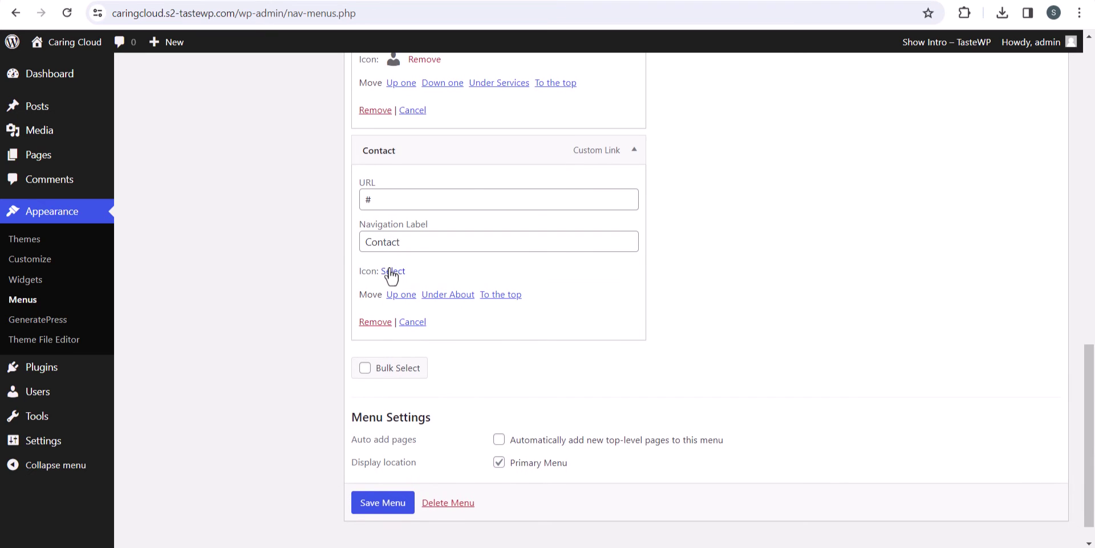
{"action": "left_click", "coordinate": [390, 273]}
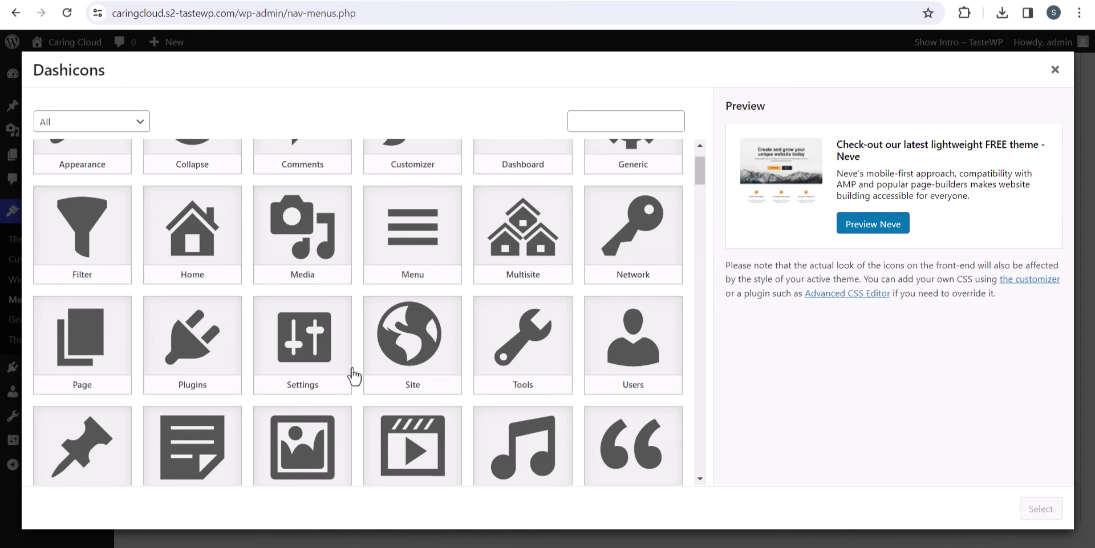
{"action": "scroll", "coordinate": [354, 375], "scroll_direction": "down", "scroll_amount": 5}
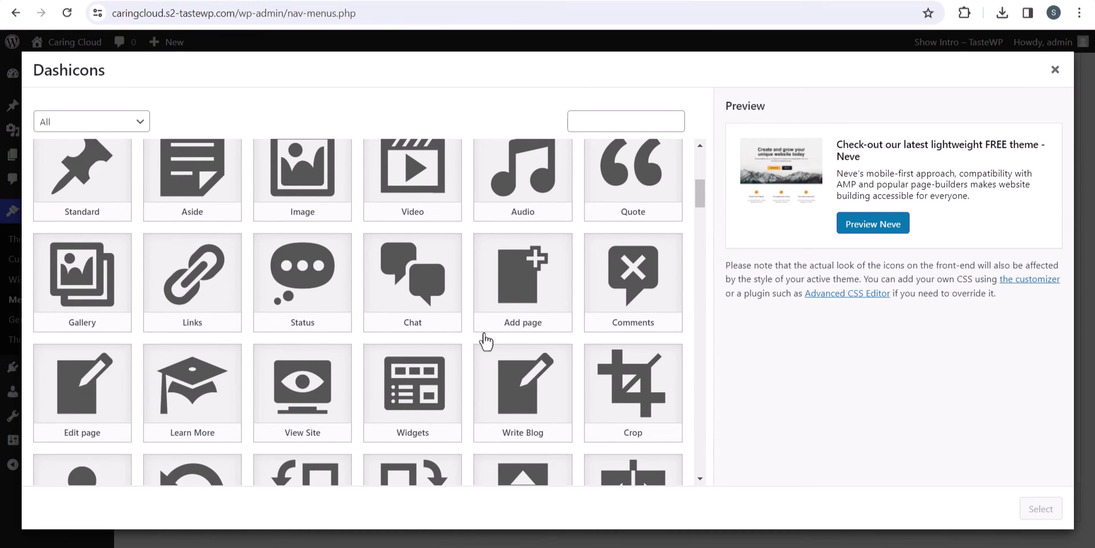
{"action": "left_click", "coordinate": [427, 303]}
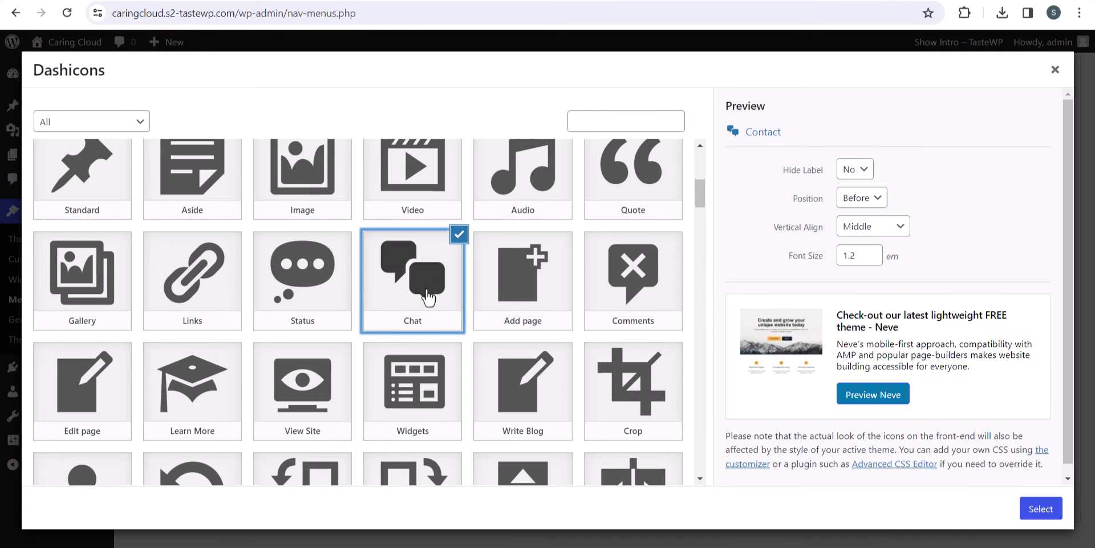
{"action": "left_click", "coordinate": [1038, 510]}
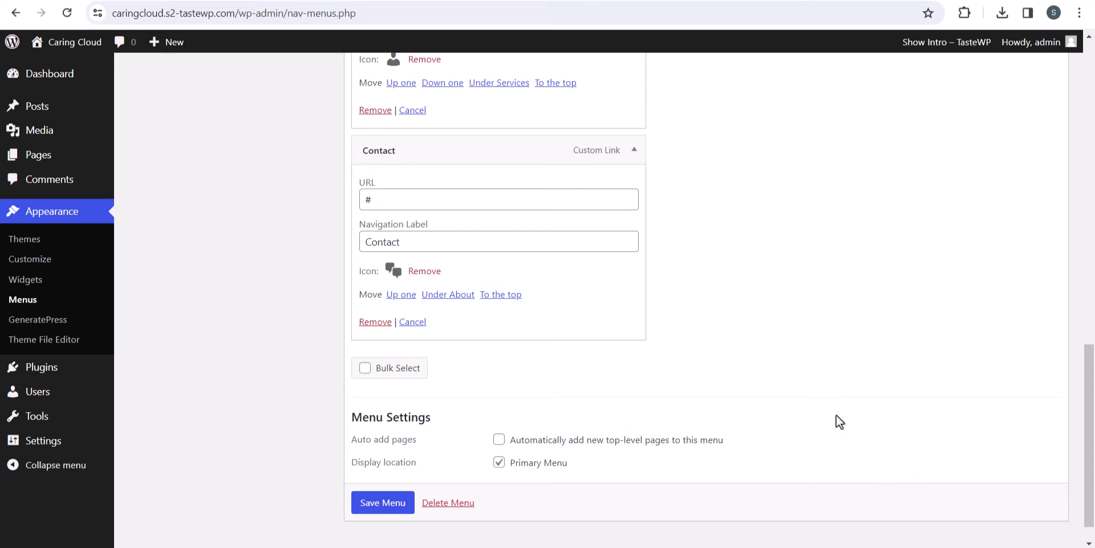
{"action": "left_click", "coordinate": [635, 149]}
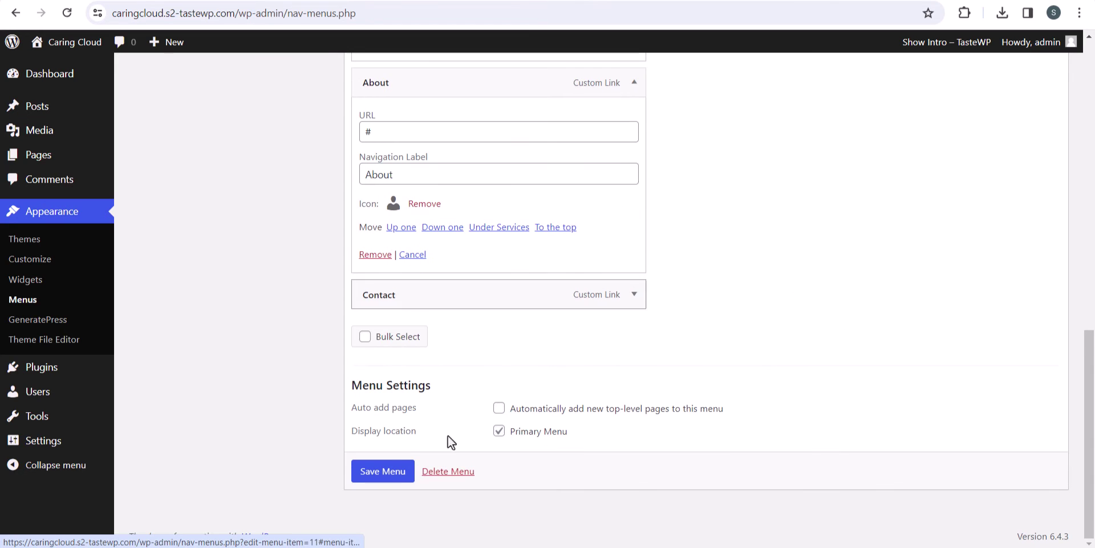
Save the Header Menu and reload the Menus page to confirm the icons were kept
{"action": "left_click", "coordinate": [382, 471]}
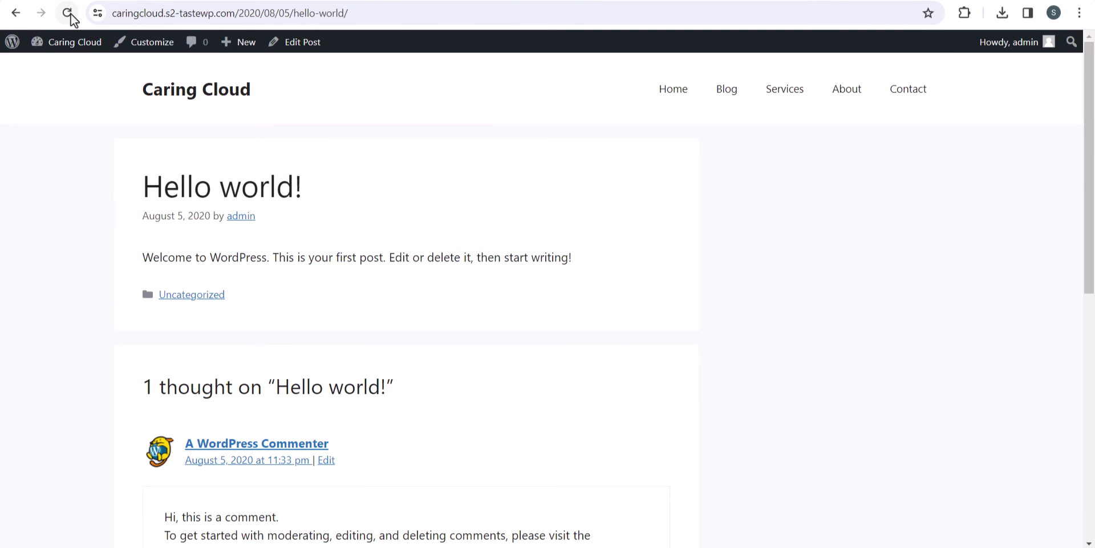
{"action": "left_click", "coordinate": [69, 15]}
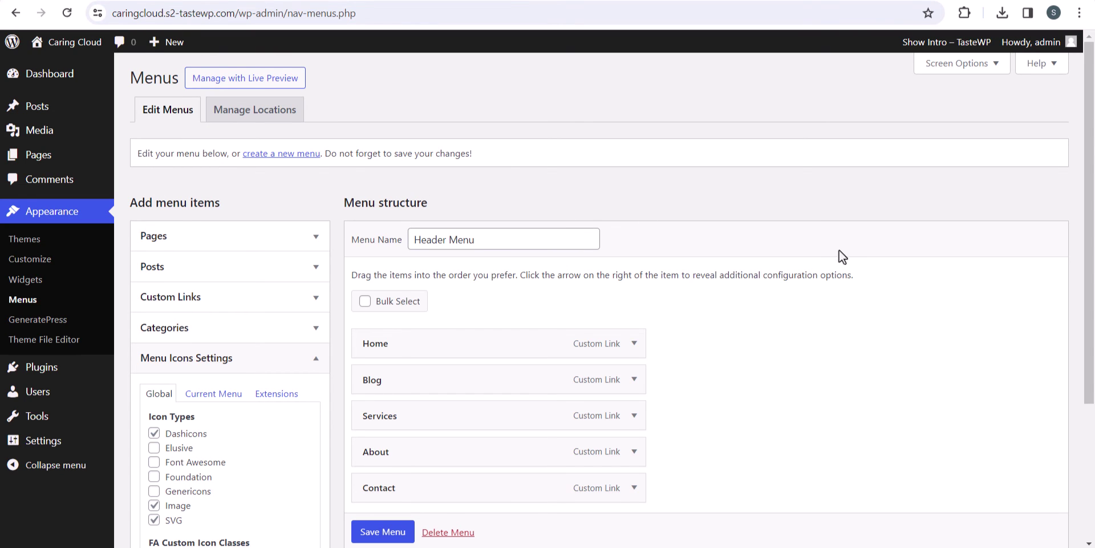
{"action": "scroll", "coordinate": [840, 251], "scroll_direction": "down", "scroll_amount": 3}
Untick the Image icon type, clear the Home item's icon, and reopen its icon picker
{"action": "left_click", "coordinate": [154, 313]}
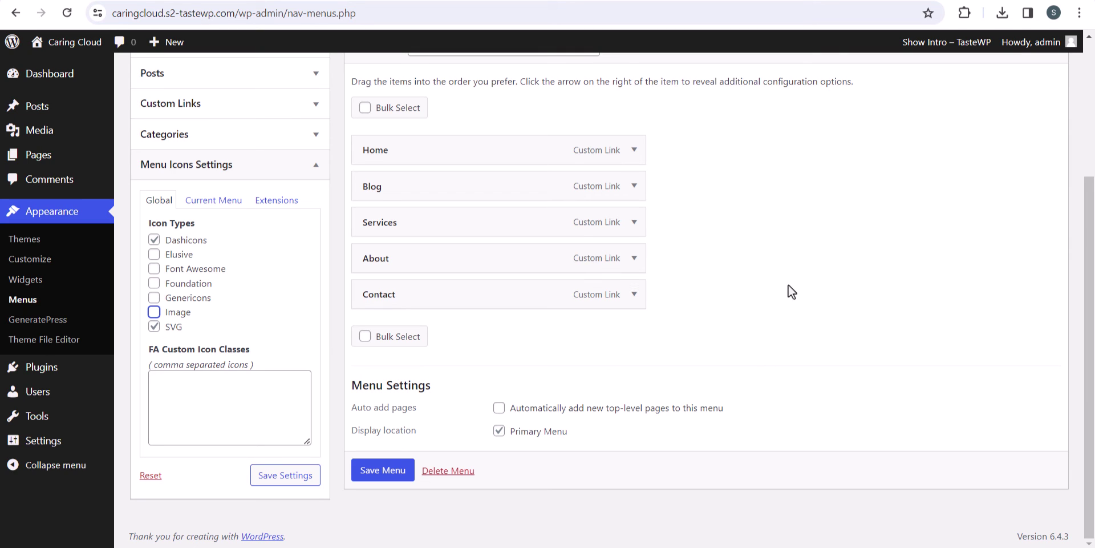
{"action": "left_click", "coordinate": [635, 151]}
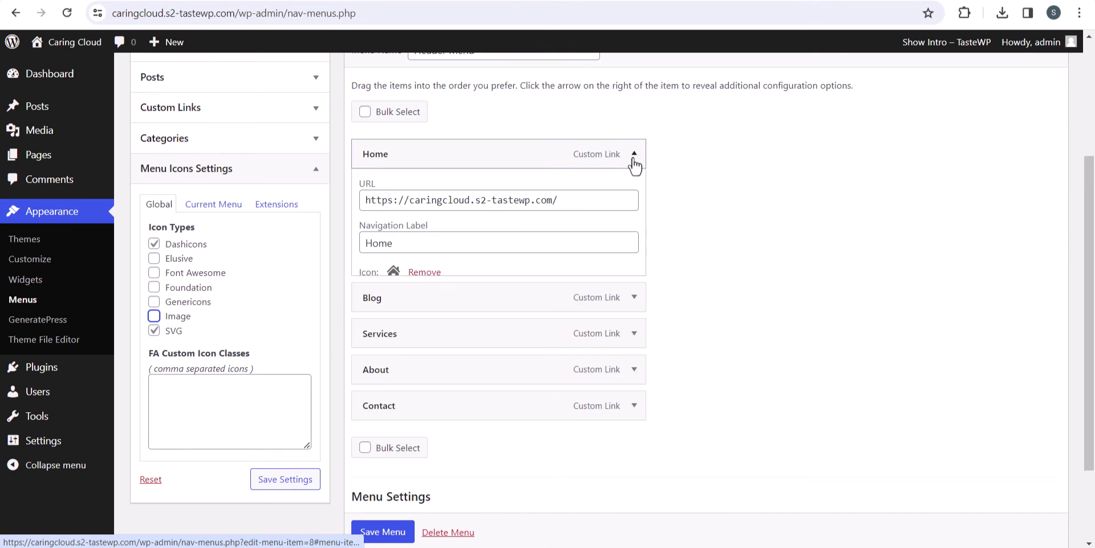
{"action": "left_click", "coordinate": [412, 277]}
{"action": "left_click", "coordinate": [393, 275]}
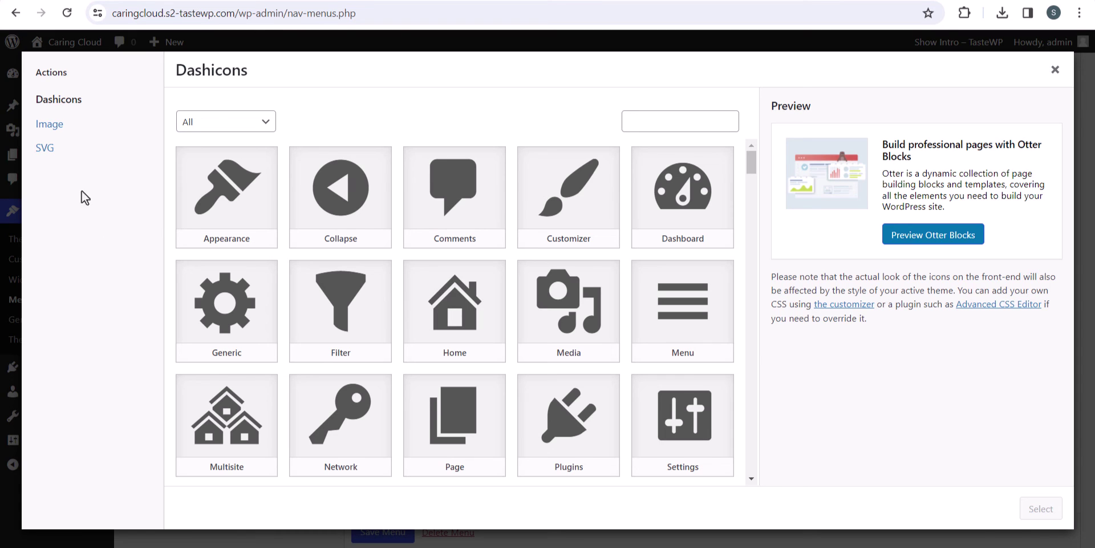
View the SVG upload option in the Home icon picker, then close it without choosing
{"action": "left_click", "coordinate": [54, 150]}
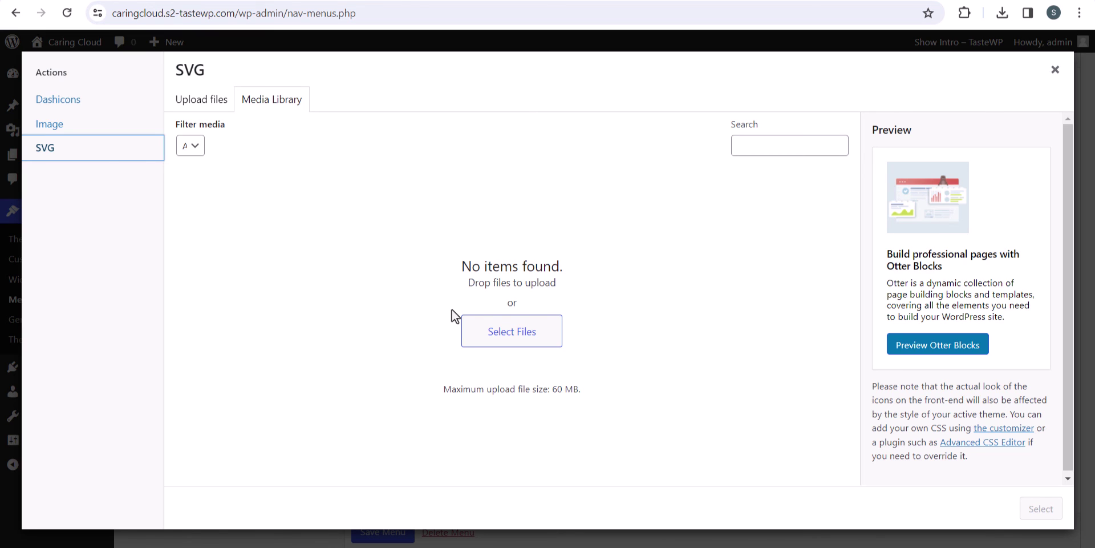
{"action": "left_click", "coordinate": [1056, 69]}
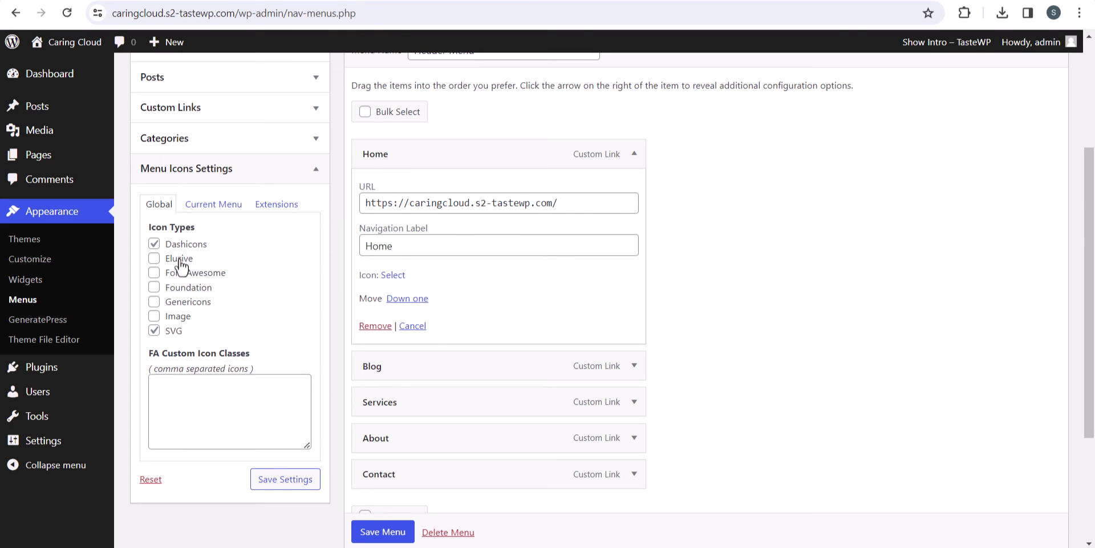